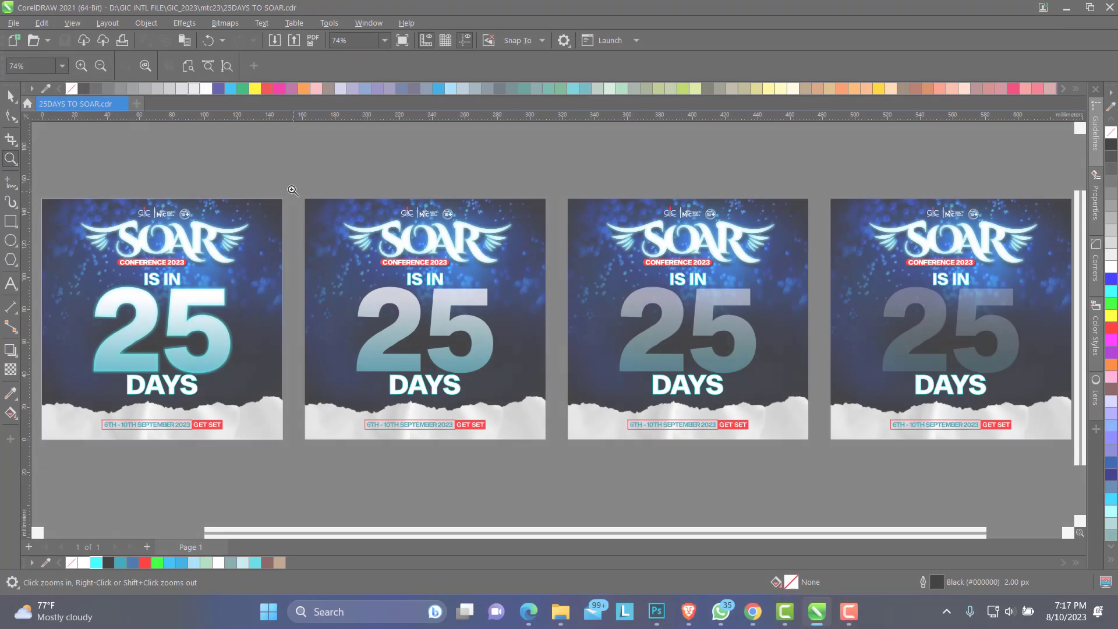
Zoom between the first flyer artboard and all four artboards to inspect them.
{"action": "left_click_drag", "start_coordinate": [291, 189], "coordinate": [50, 441]}
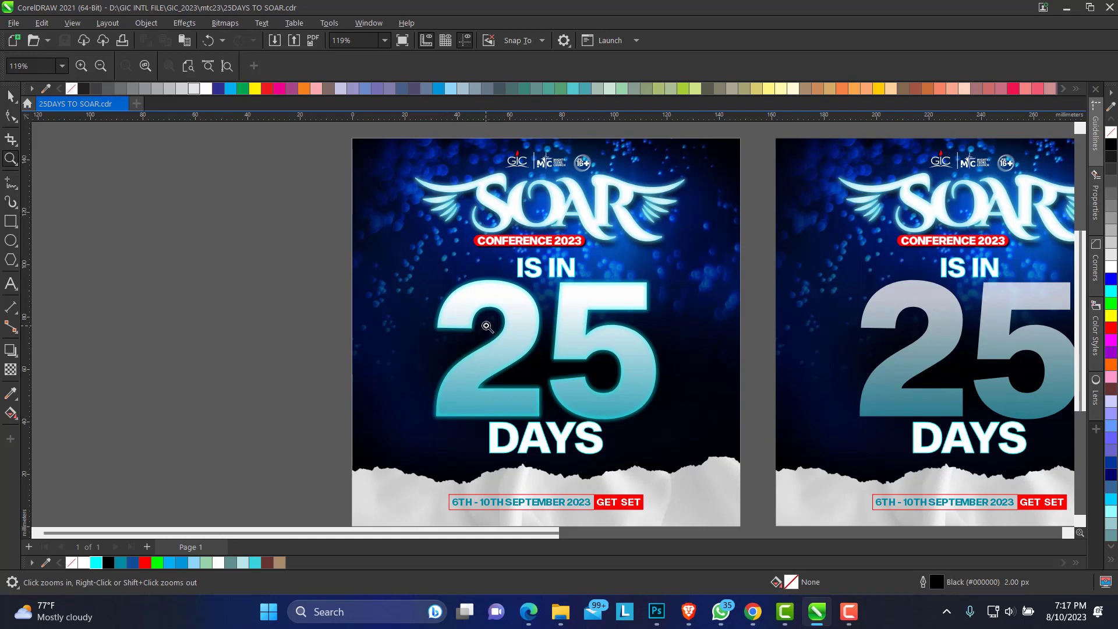
{"action": "key", "text": "F4"}
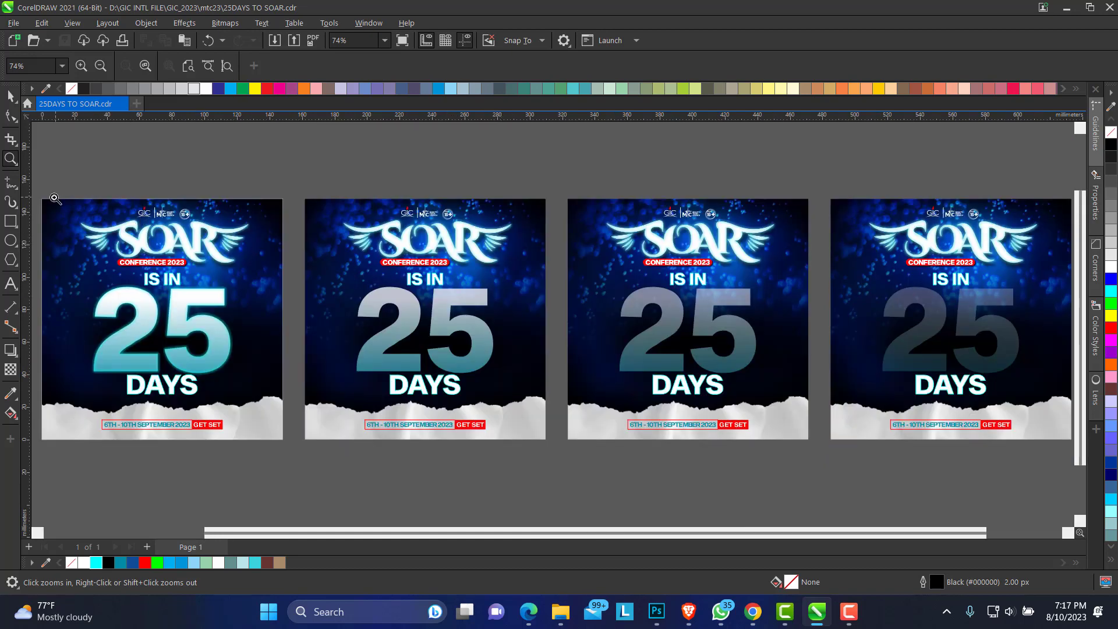
{"action": "left_click_drag", "start_coordinate": [42, 197], "coordinate": [292, 442]}
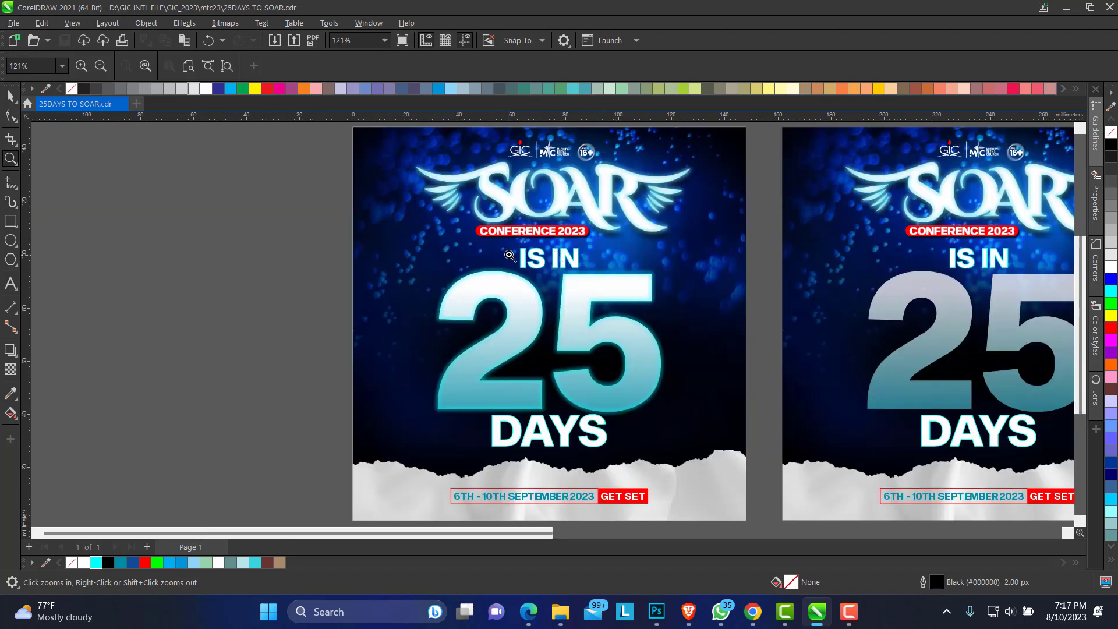
{"action": "right_click", "coordinate": [527, 294]}
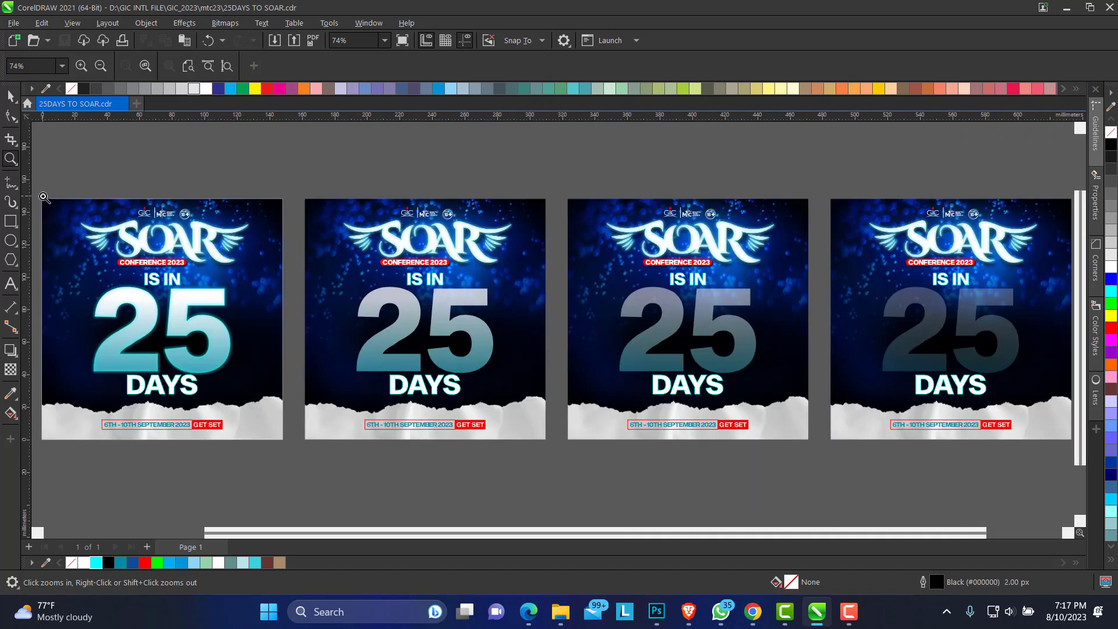
{"action": "left_click_drag", "start_coordinate": [42, 198], "coordinate": [315, 454]}
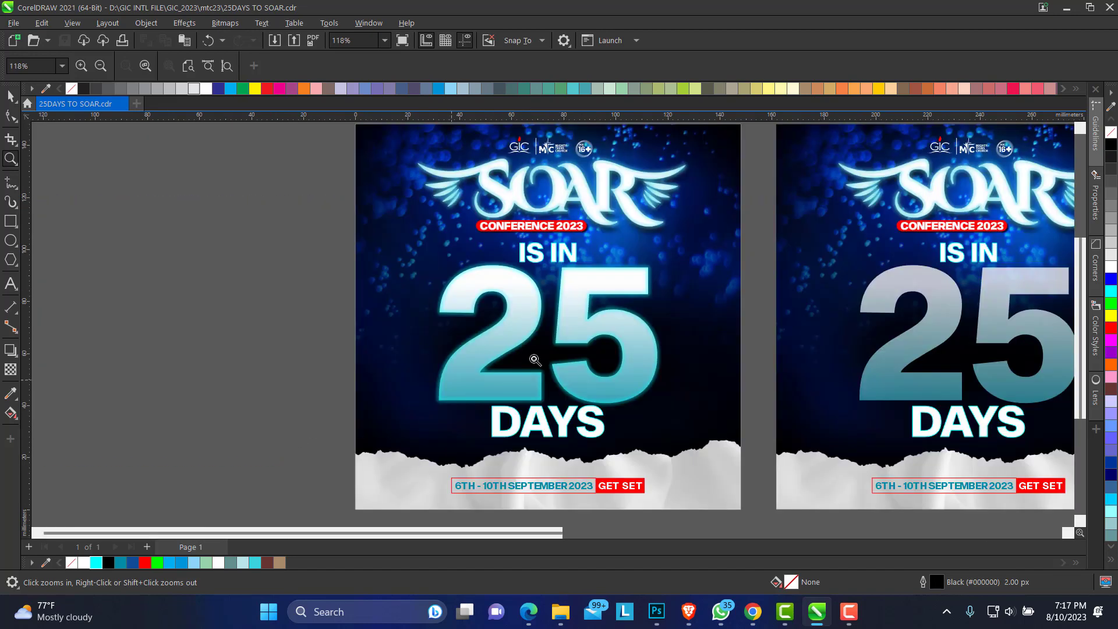
{"action": "right_click", "coordinate": [641, 330]}
{"action": "right_click", "coordinate": [595, 300]}
{"action": "left_click_drag", "start_coordinate": [307, 302], "coordinate": [788, 425]}
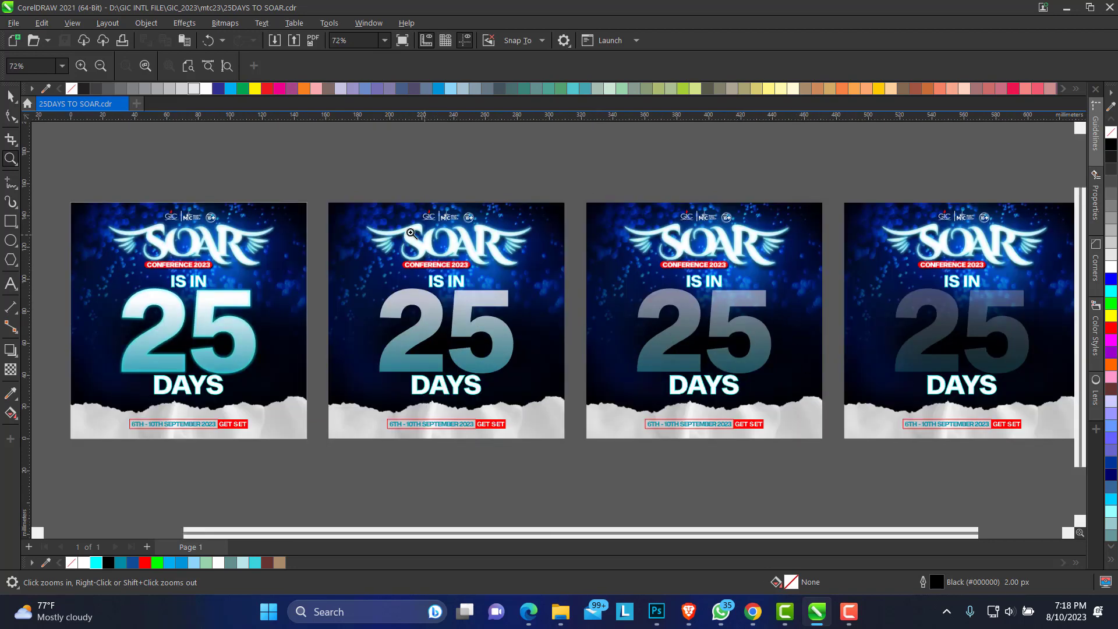
Check the 25, 50 and 75 transparency on the 25s of artboards two to four.
{"action": "left_click", "coordinate": [11, 96]}
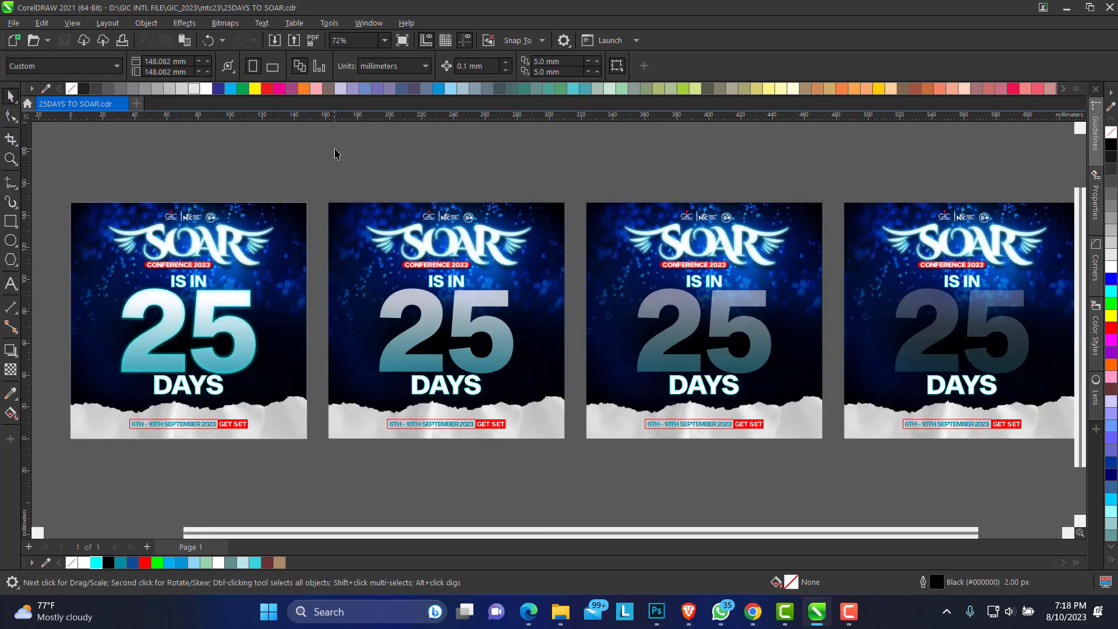
{"action": "left_click", "coordinate": [231, 330]}
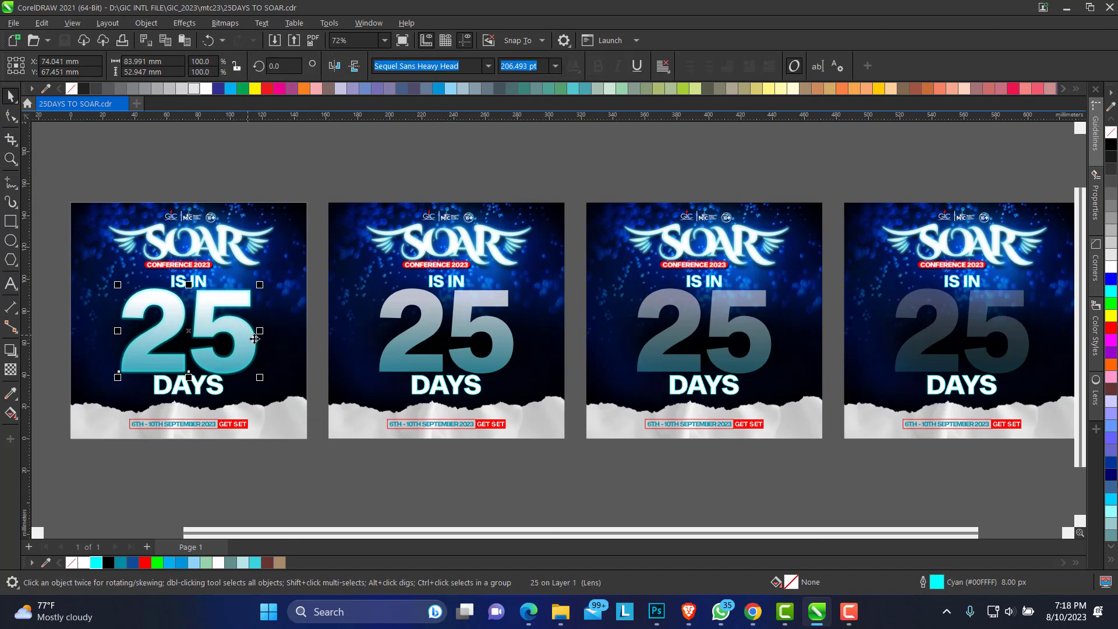
{"action": "left_click", "coordinate": [420, 329]}
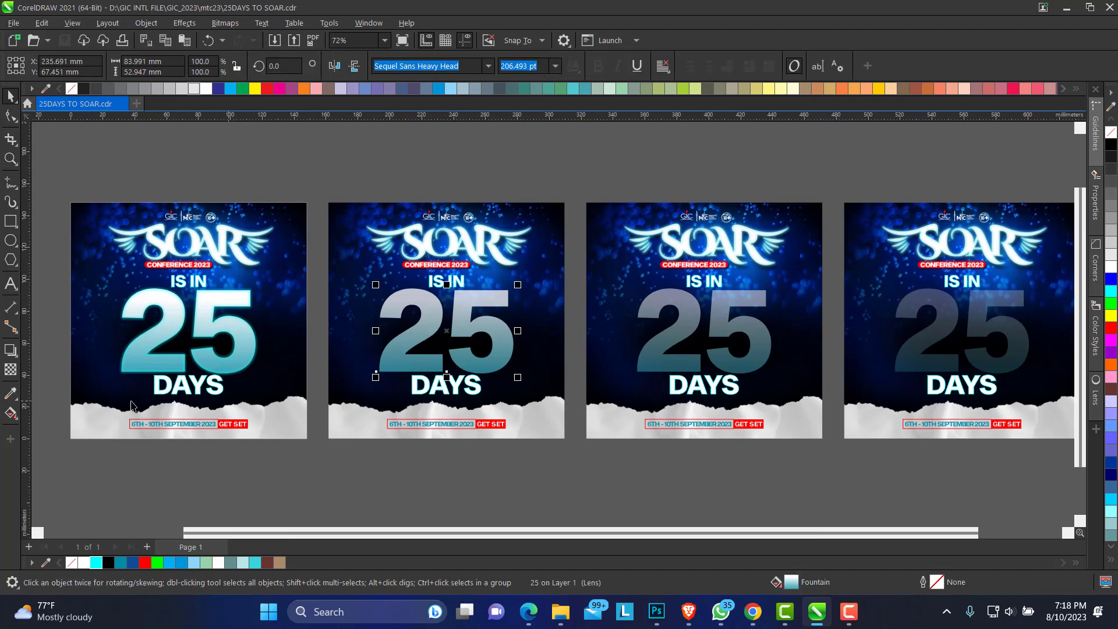
{"action": "left_click", "coordinate": [10, 370]}
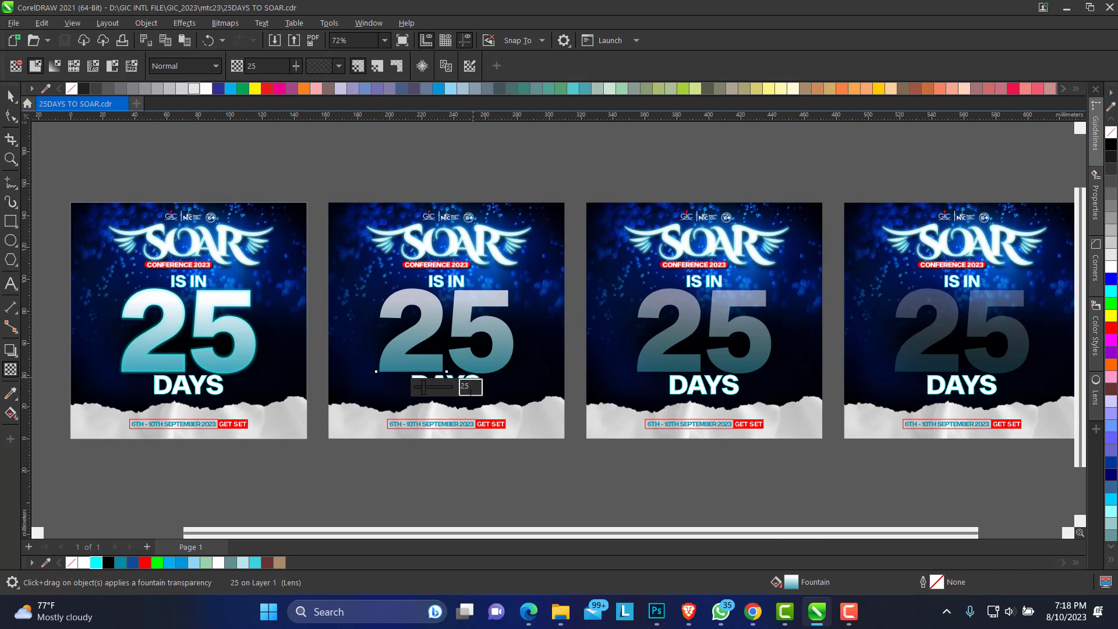
{"action": "left_click", "coordinate": [699, 328]}
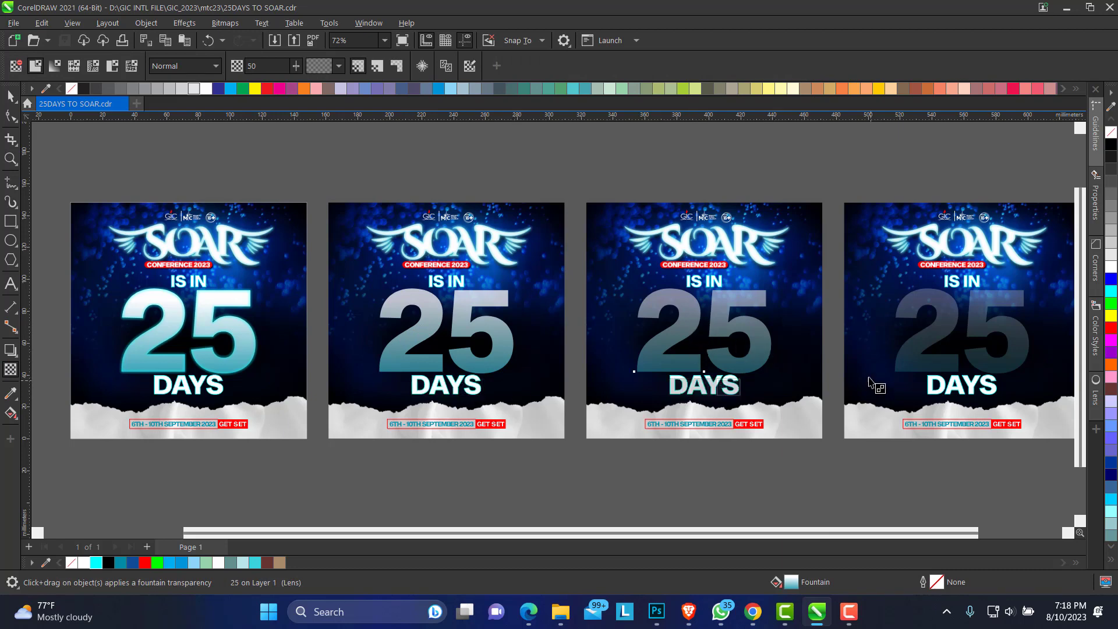
{"action": "left_click", "coordinate": [932, 344]}
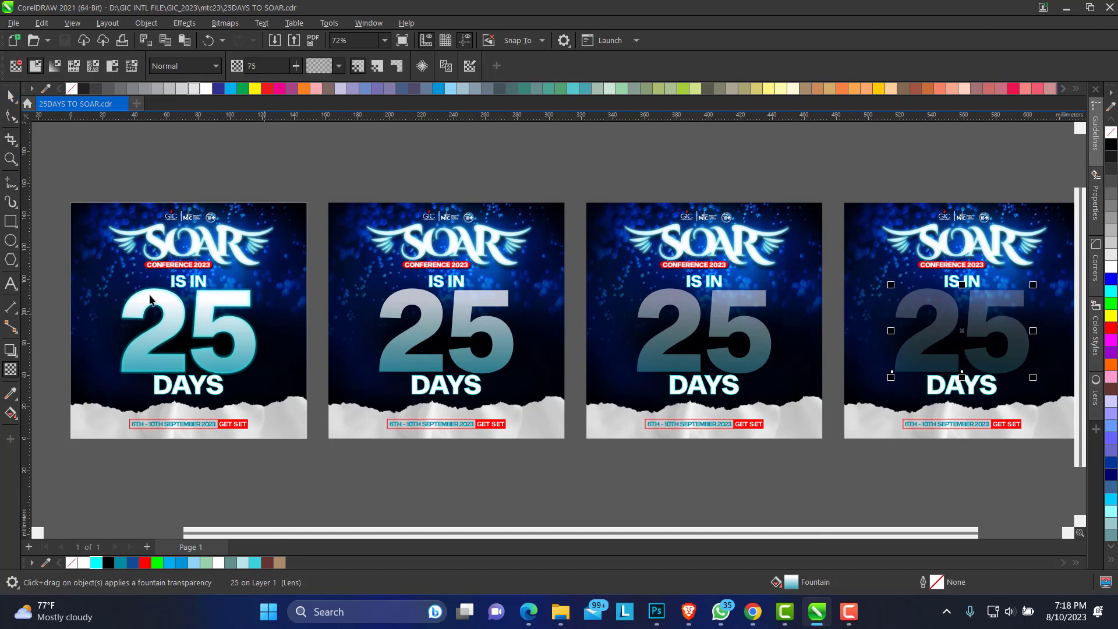
Marquee-select everything on the first artboard and start a PNG export of it.
{"action": "key", "text": "space"}
{"action": "left_click_drag", "start_coordinate": [59, 192], "coordinate": [326, 458]}
{"action": "left_click", "coordinate": [294, 41]}
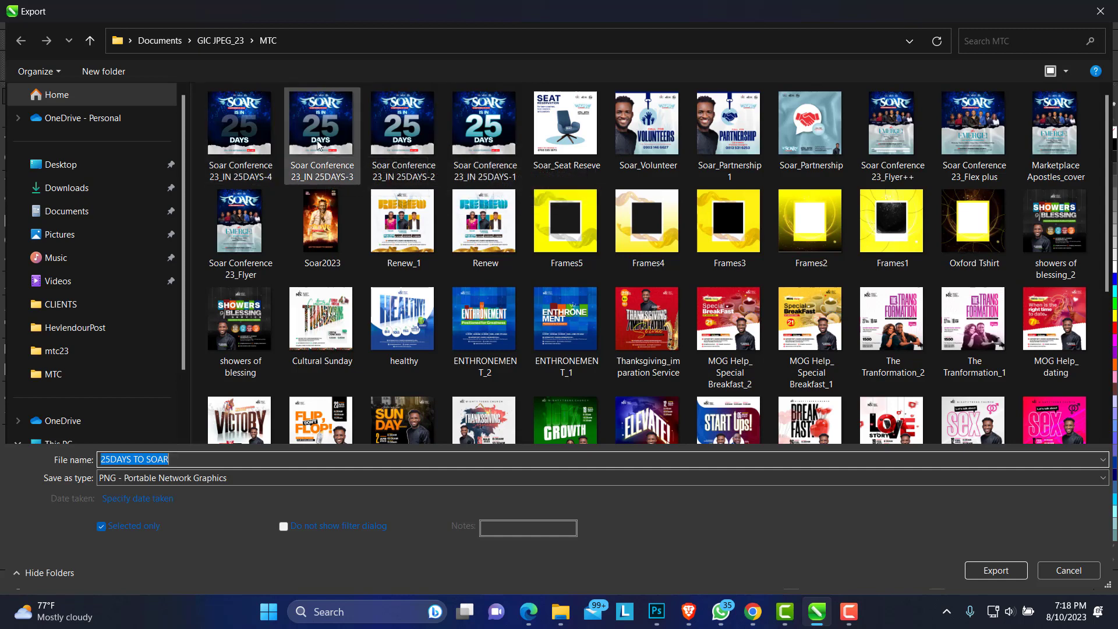
Cancel the CorelDRAW export and bring Photoshop's welcome screen to the front.
{"action": "left_click", "coordinate": [1068, 571]}
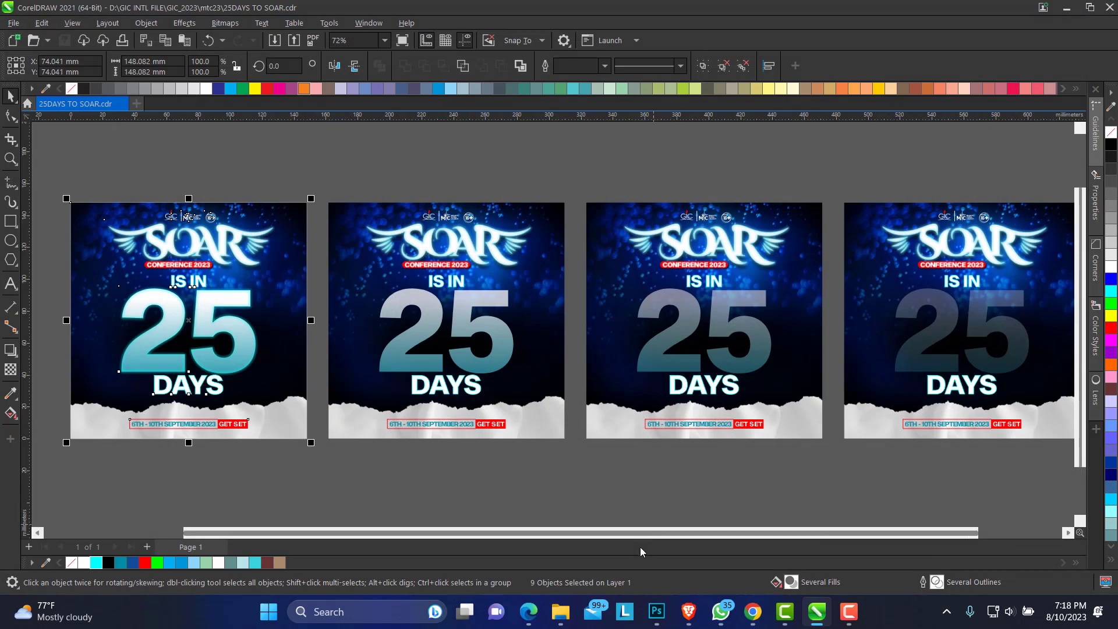
{"action": "left_click", "coordinate": [659, 615]}
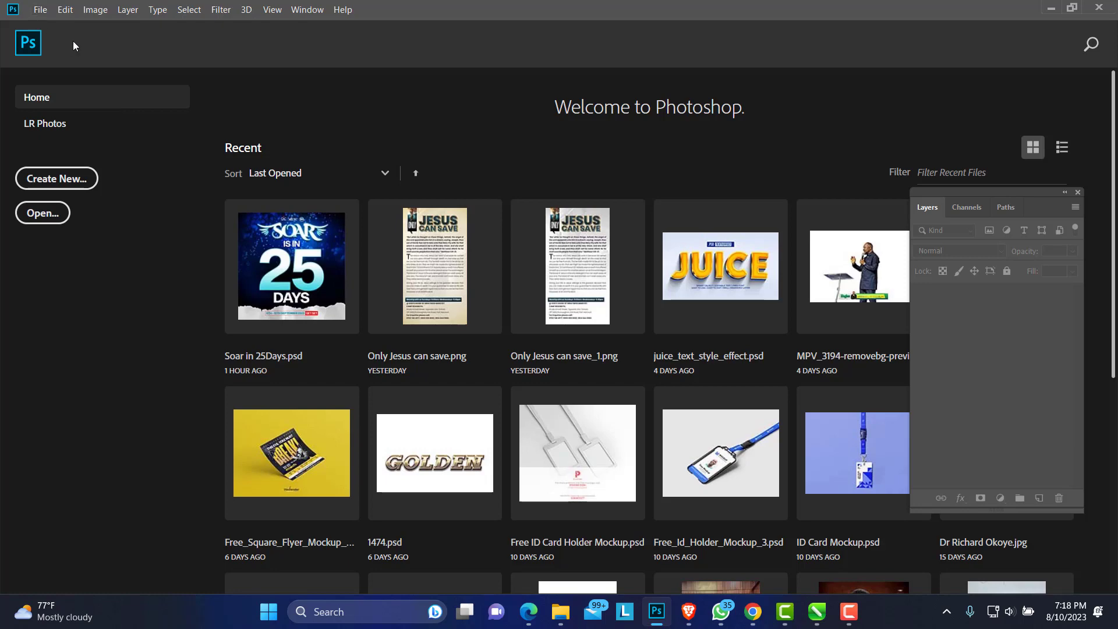
Launch the Load Files into Stack script from File > Scripts.
{"action": "left_click", "coordinate": [40, 10]}
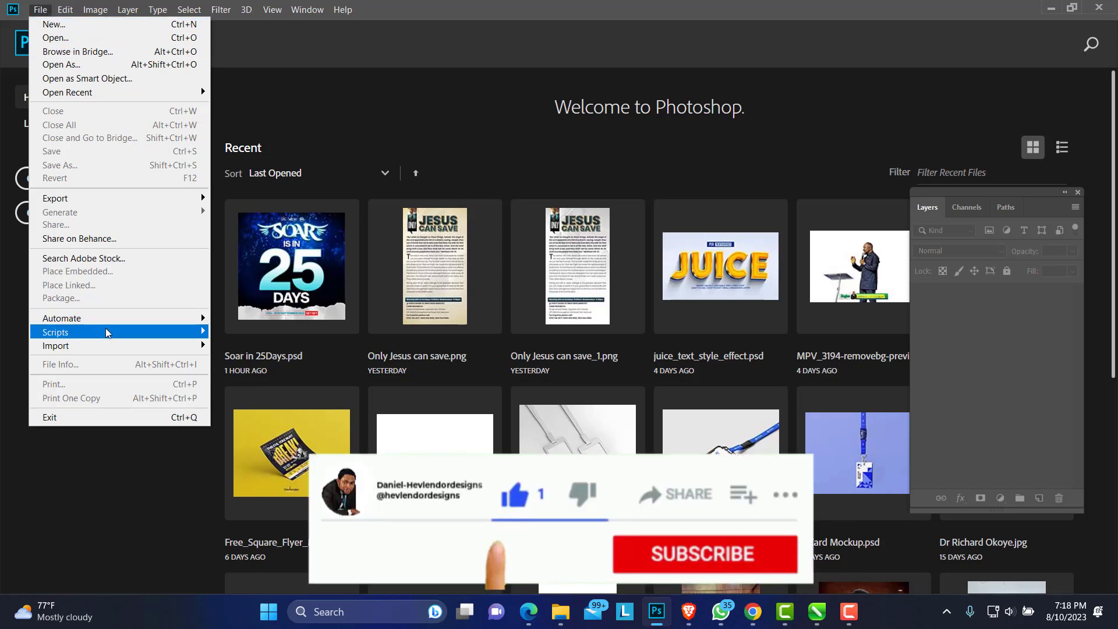
{"action": "mouse_move", "coordinate": [111, 331]}
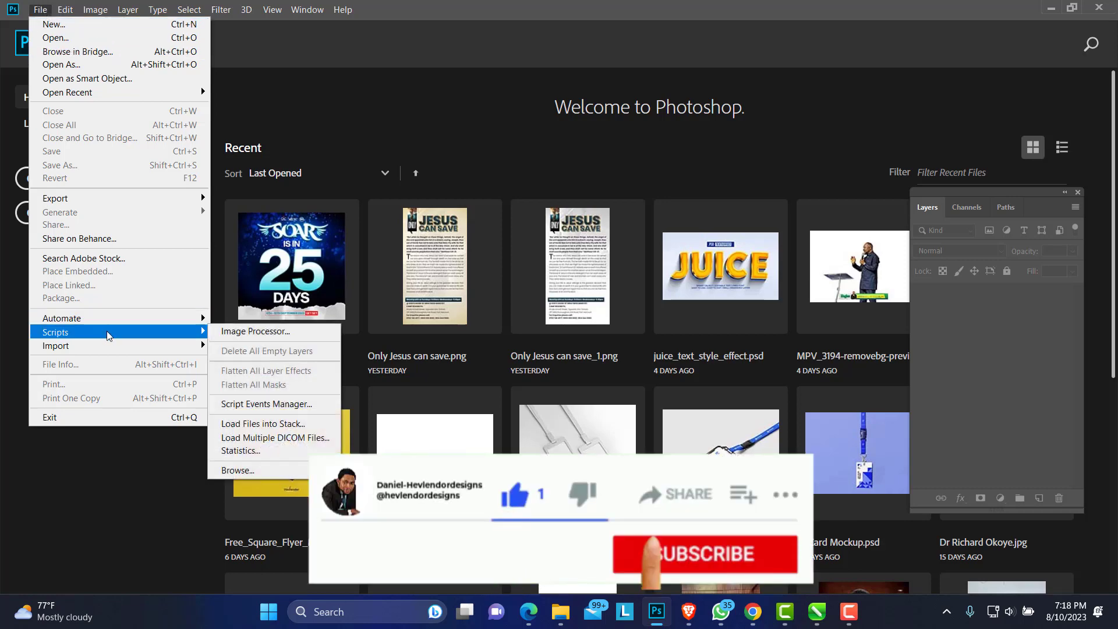
{"action": "left_click", "coordinate": [277, 425]}
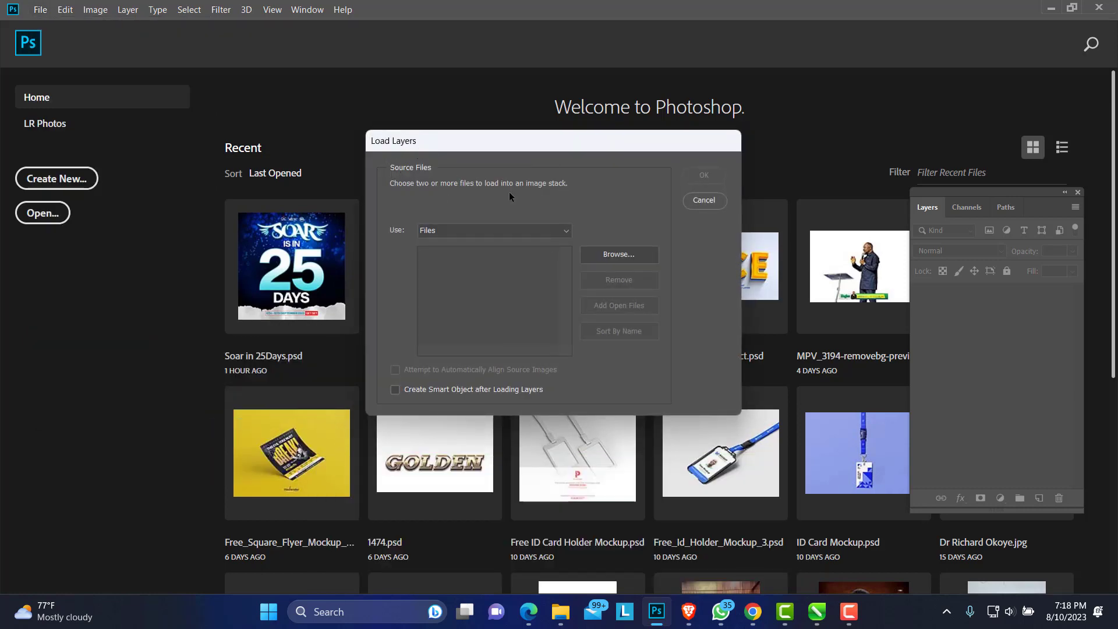
Add the four Soar Conference 25DAYS PNGs as individual files and load them as layers.
{"action": "left_click", "coordinate": [511, 230]}
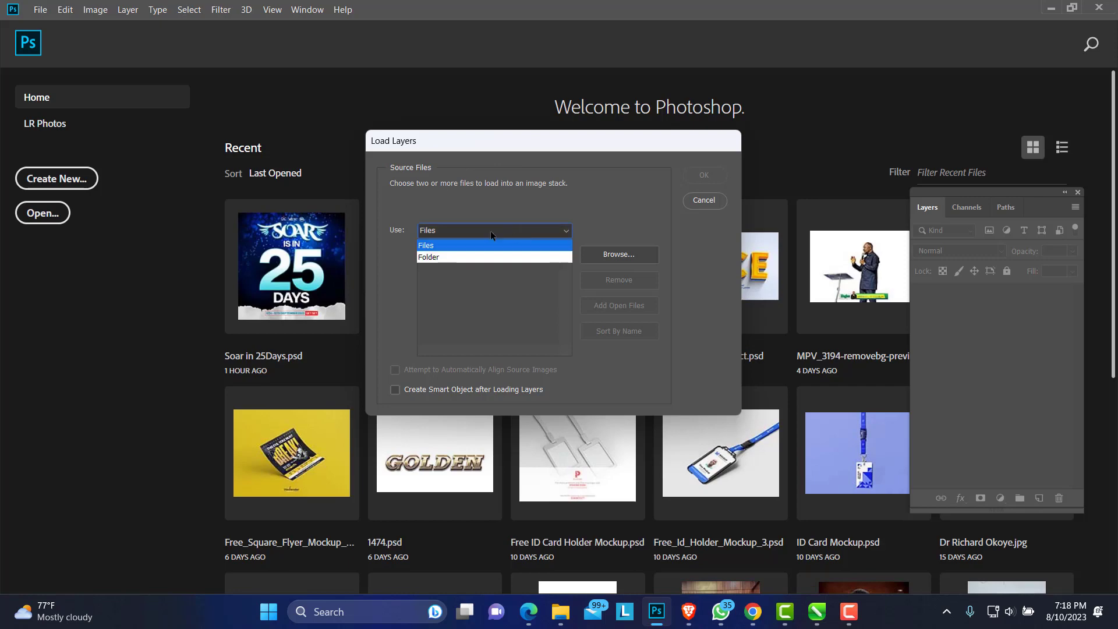
{"action": "left_click", "coordinate": [441, 247]}
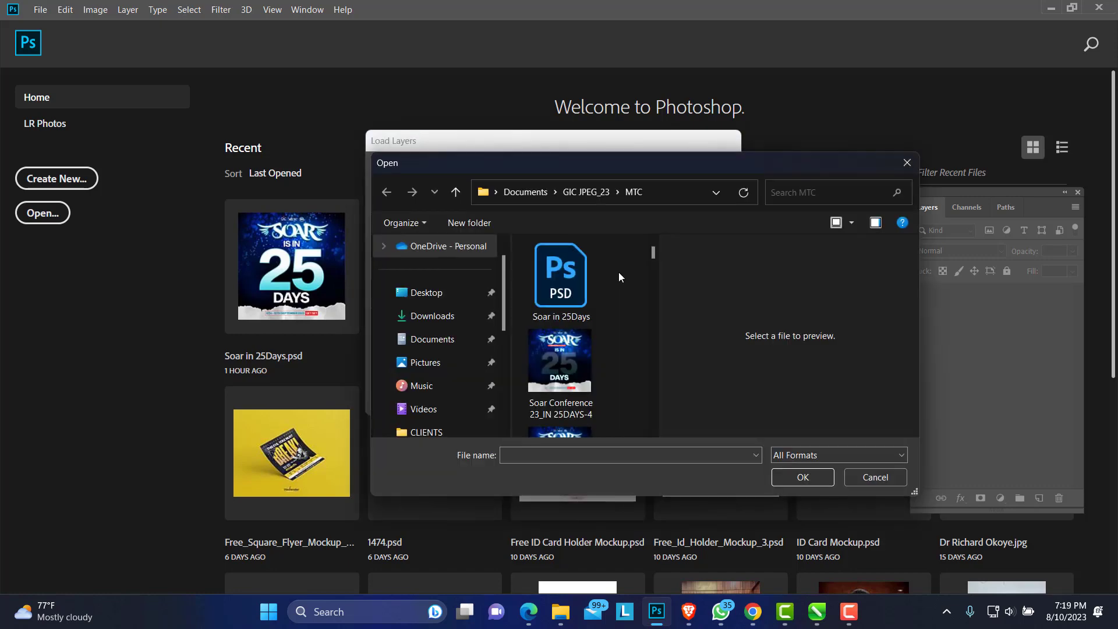
{"action": "left_click_drag", "start_coordinate": [666, 166], "coordinate": [552, 111]}
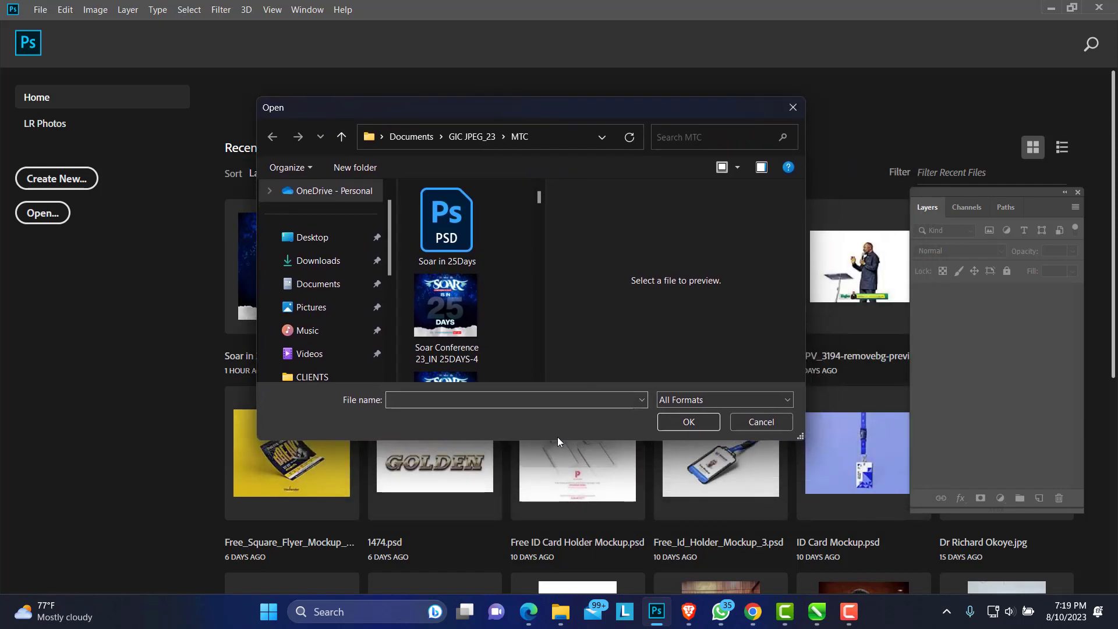
{"action": "left_click_drag", "start_coordinate": [557, 441], "coordinate": [558, 493]}
{"action": "left_click", "coordinate": [548, 248]}
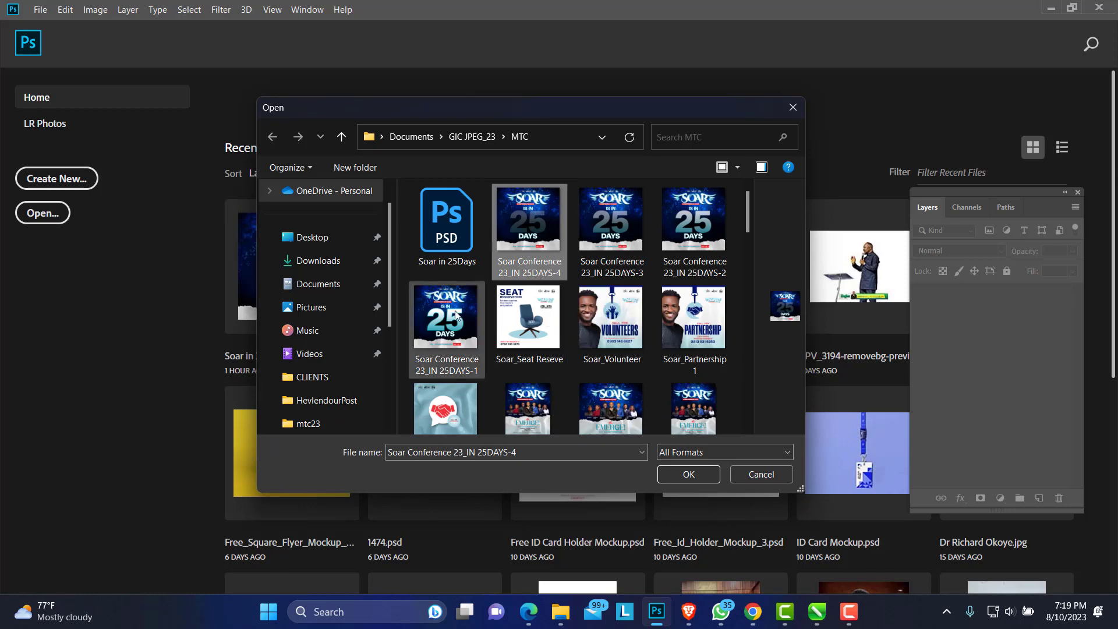
{"action": "left_click", "coordinate": [451, 340], "text": "shift"}
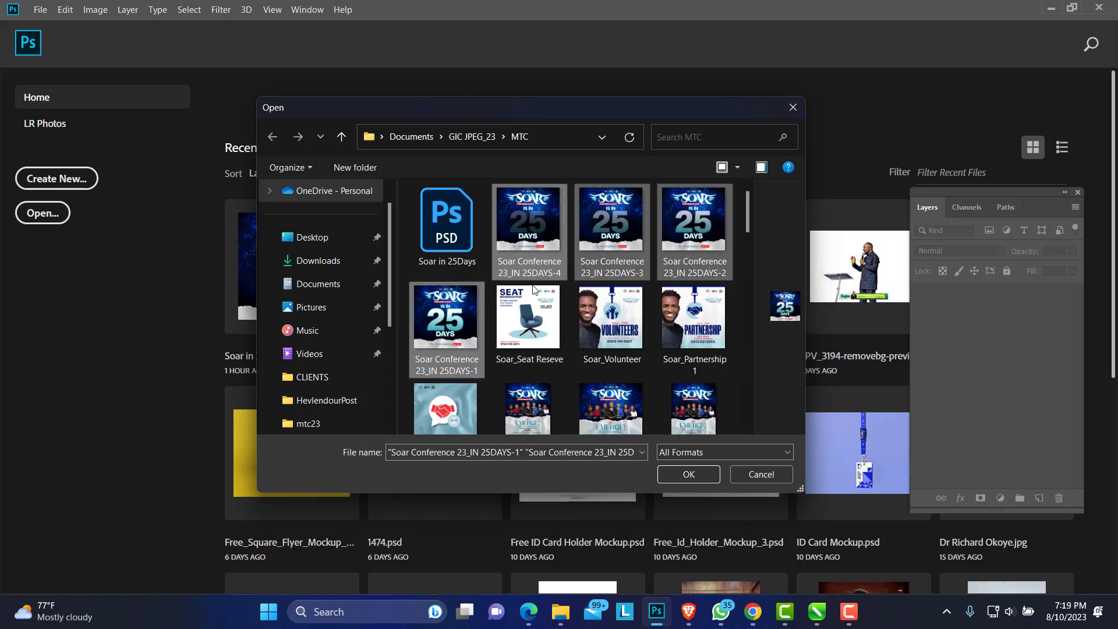
{"action": "left_click", "coordinate": [693, 476]}
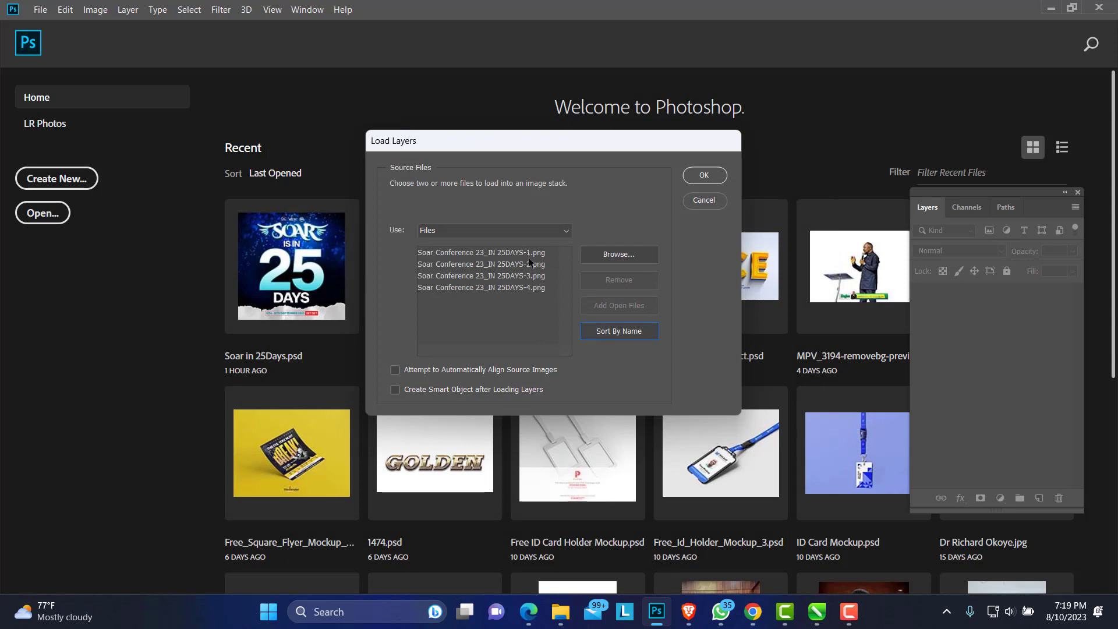
{"action": "left_click", "coordinate": [704, 176]}
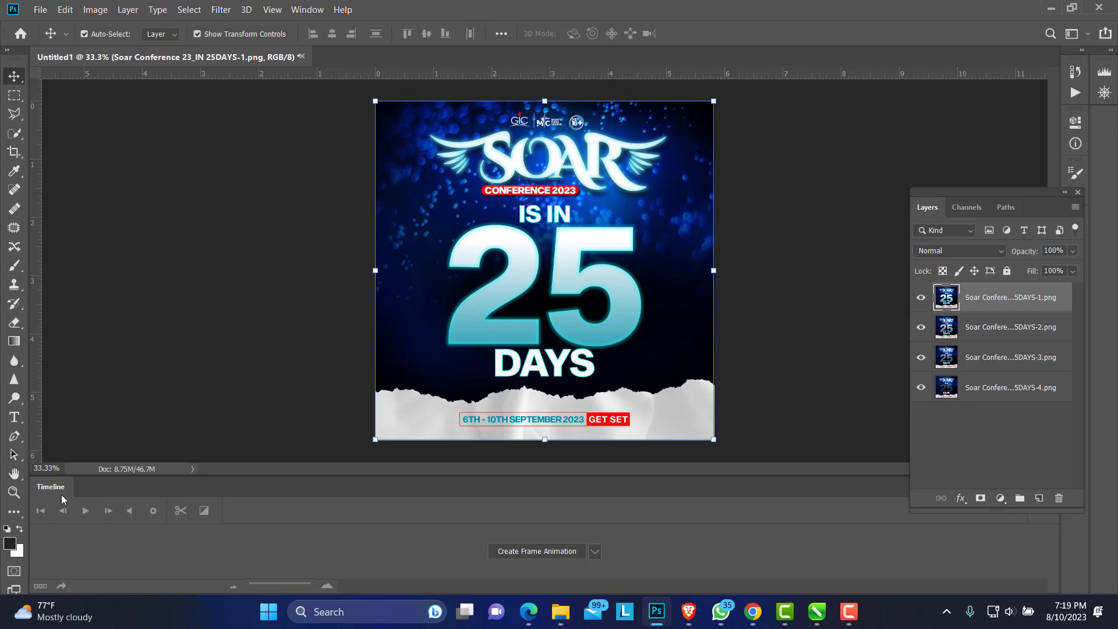
Raise the Layers panel, reopen the Timeline panel, and choose frame animation as its mode.
{"action": "left_click_drag", "start_coordinate": [1032, 192], "coordinate": [1012, 109]}
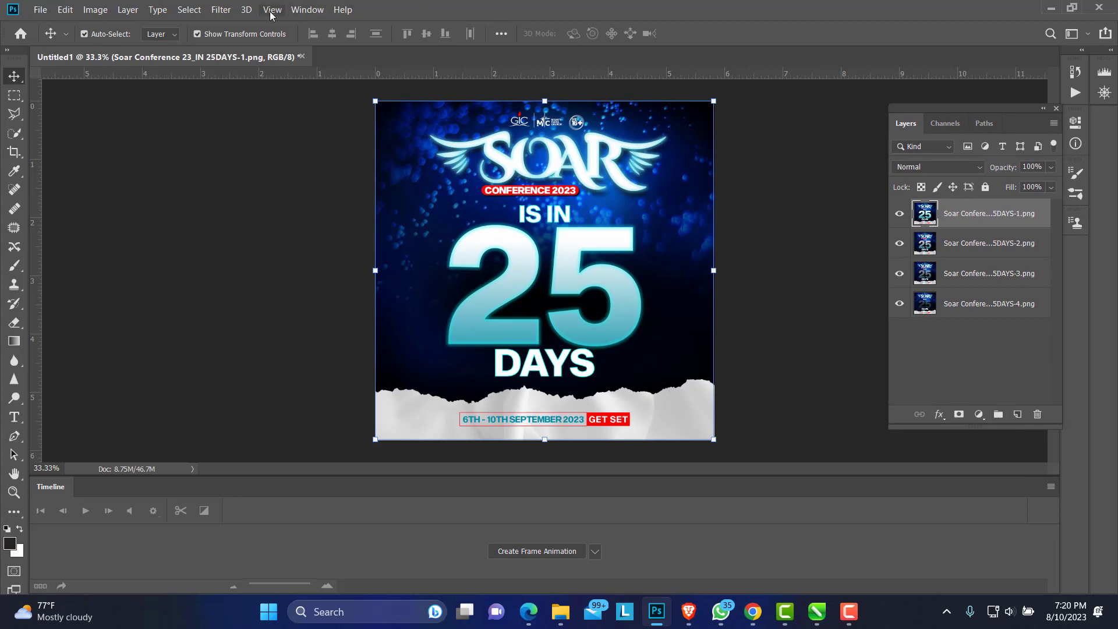
{"action": "left_click", "coordinate": [298, 10]}
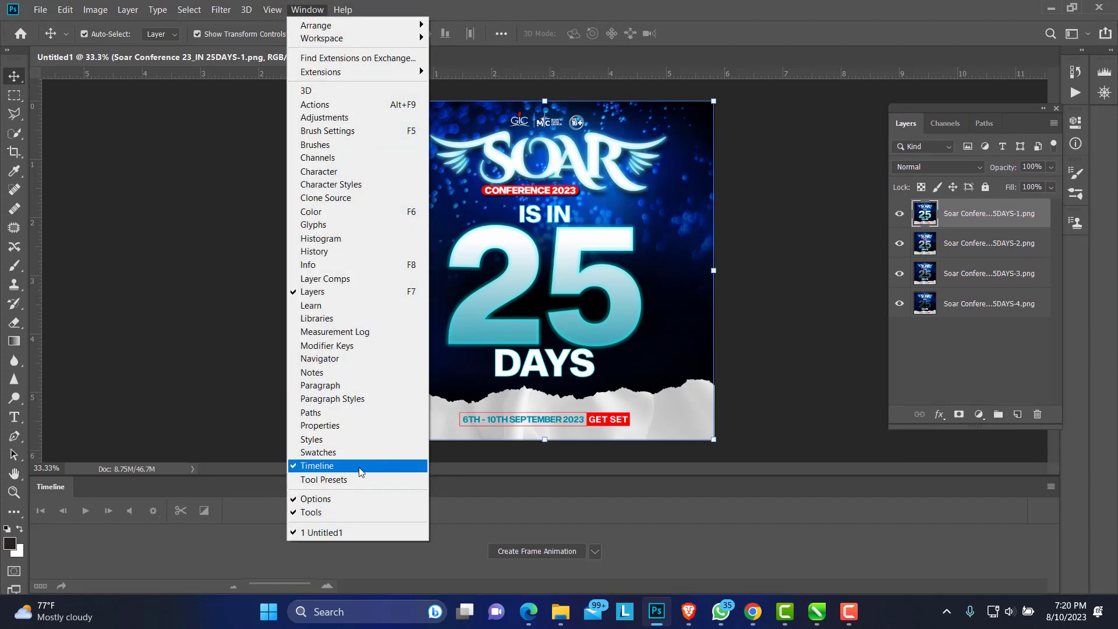
{"action": "left_click", "coordinate": [318, 466]}
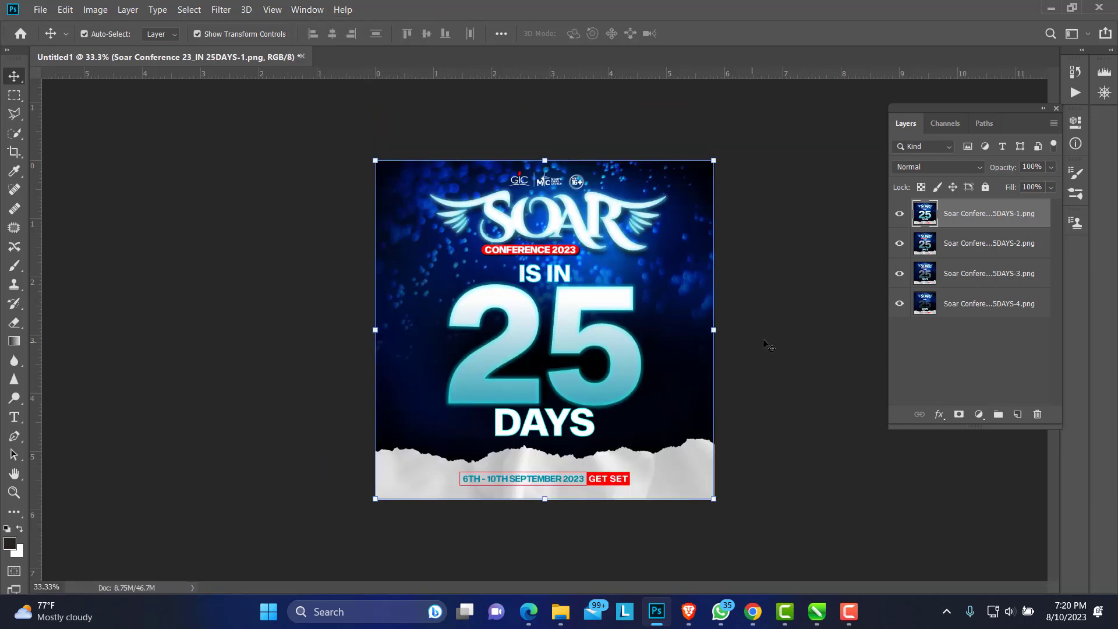
{"action": "left_click", "coordinate": [297, 10]}
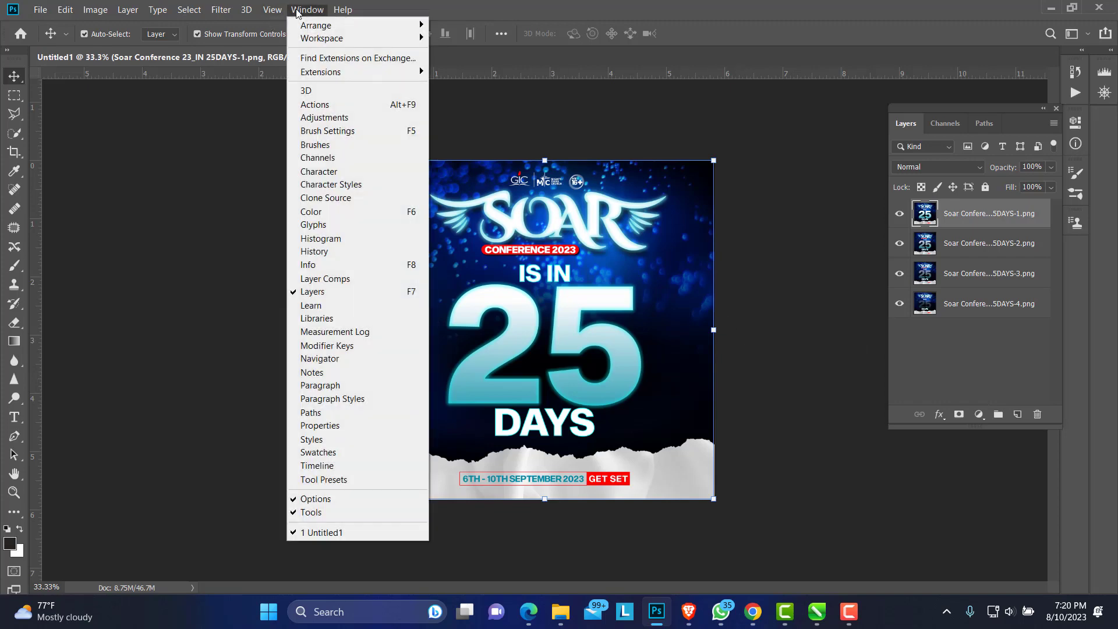
{"action": "left_click", "coordinate": [346, 468]}
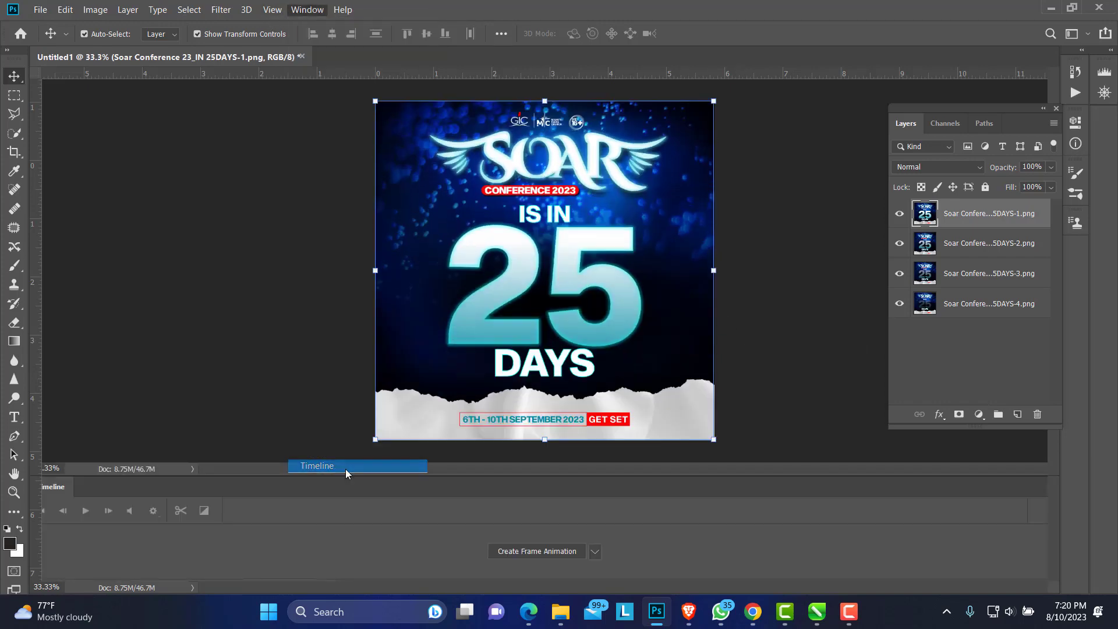
{"action": "left_click", "coordinate": [595, 552]}
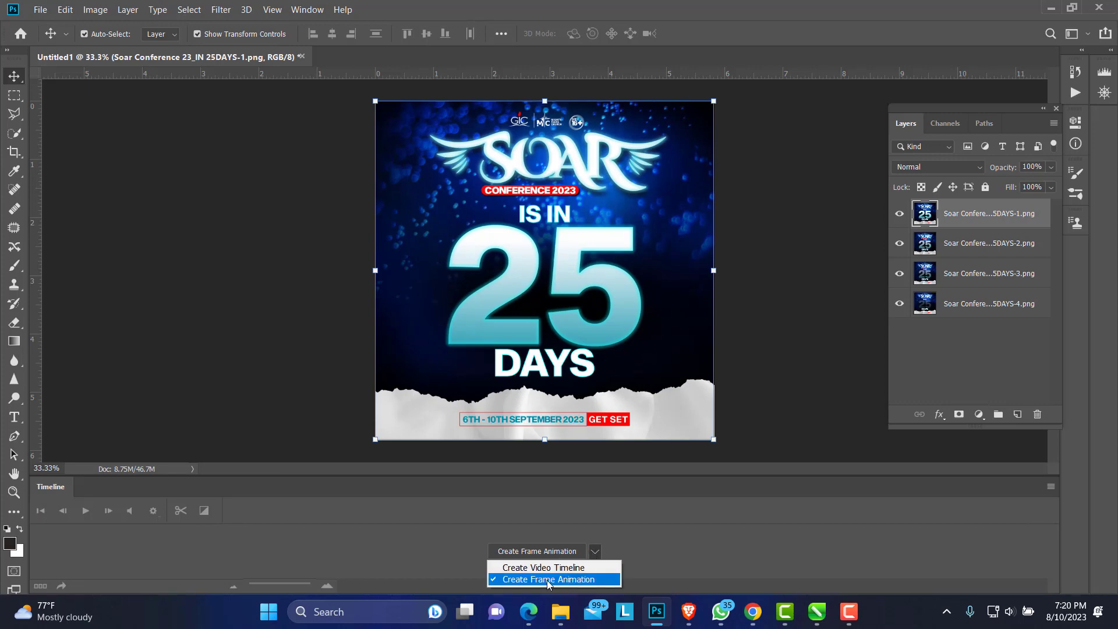
{"action": "left_click", "coordinate": [548, 580]}
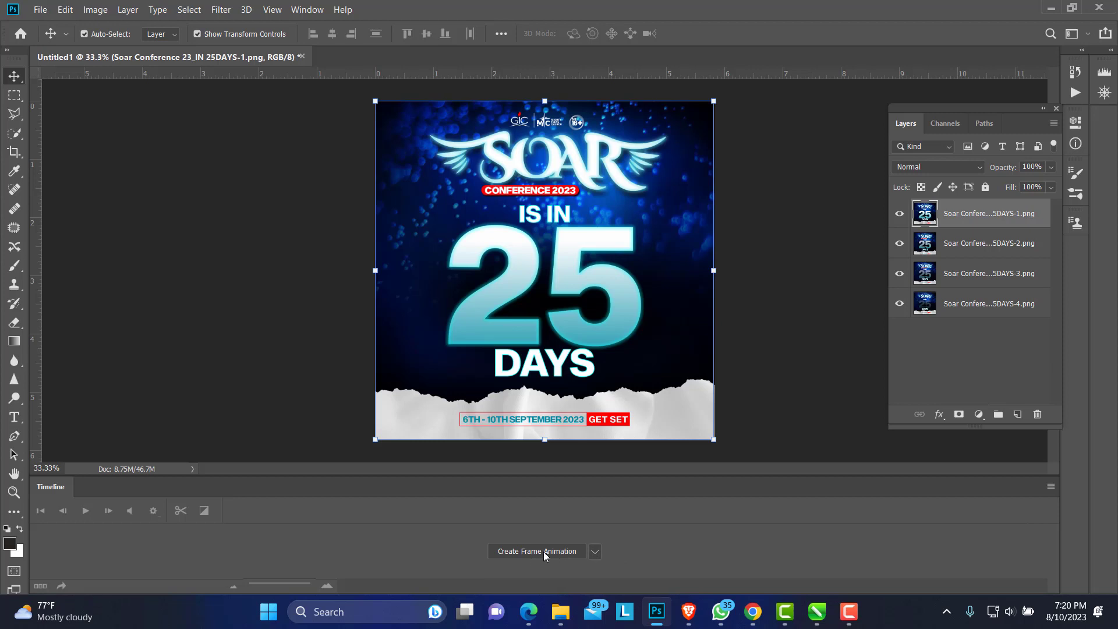
Create a frame animation, make one frame per poster layer, and play it.
{"action": "left_click", "coordinate": [543, 551]}
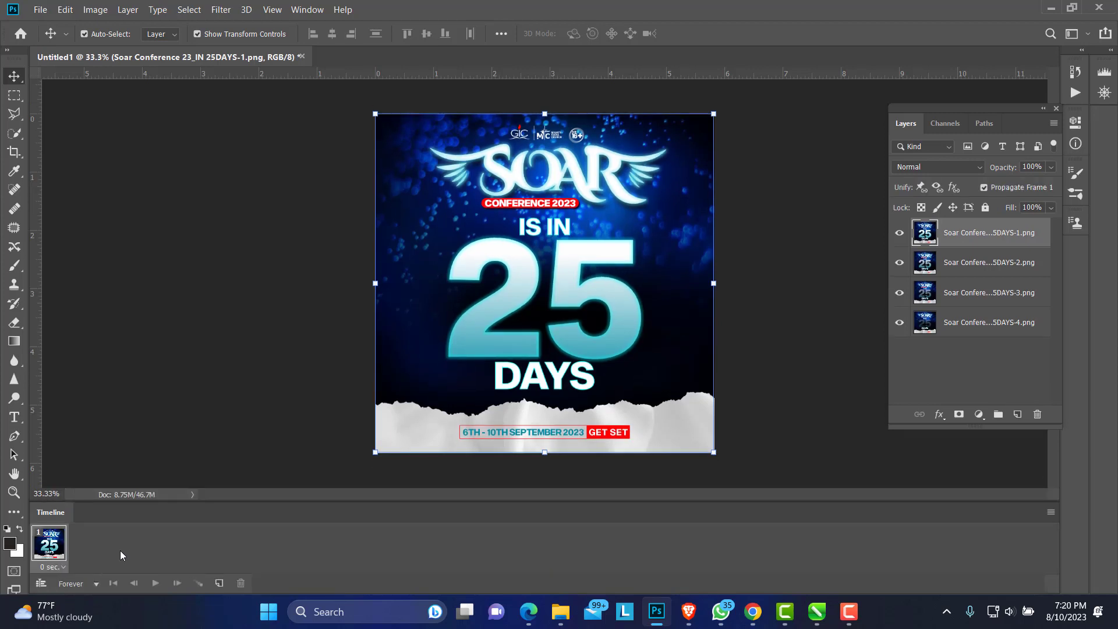
{"action": "left_click", "coordinate": [1051, 513]}
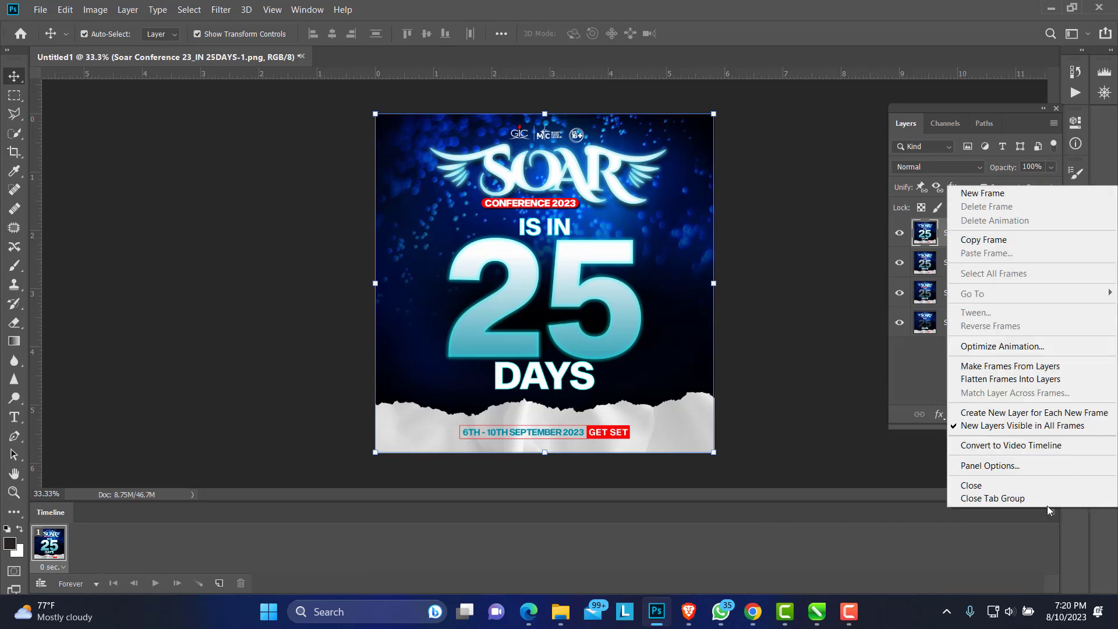
{"action": "left_click", "coordinate": [1029, 368]}
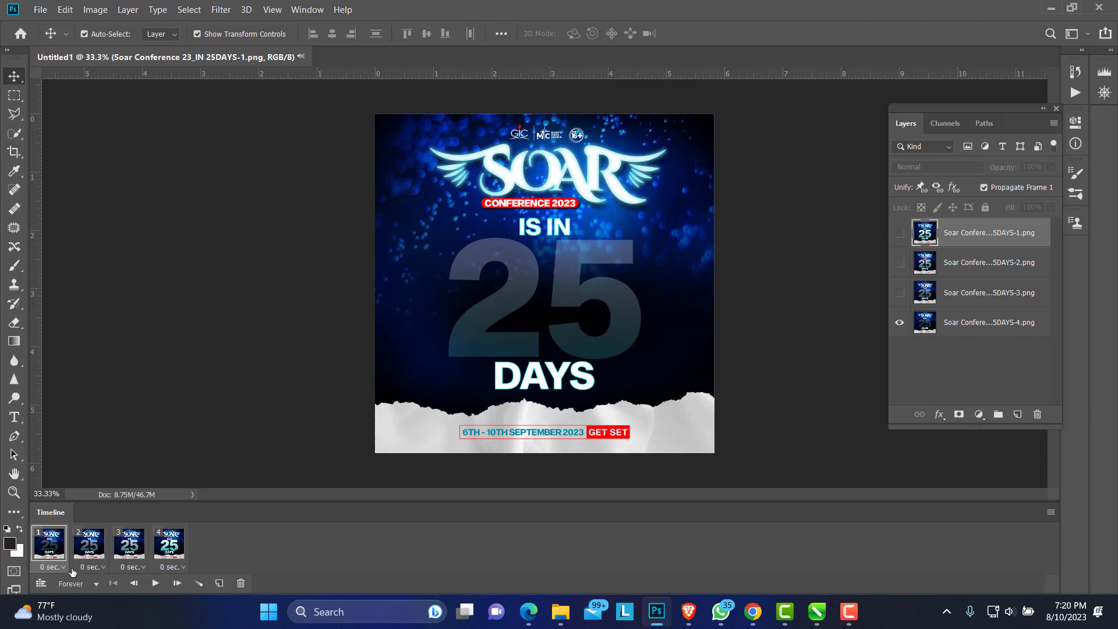
{"action": "left_click", "coordinate": [155, 584]}
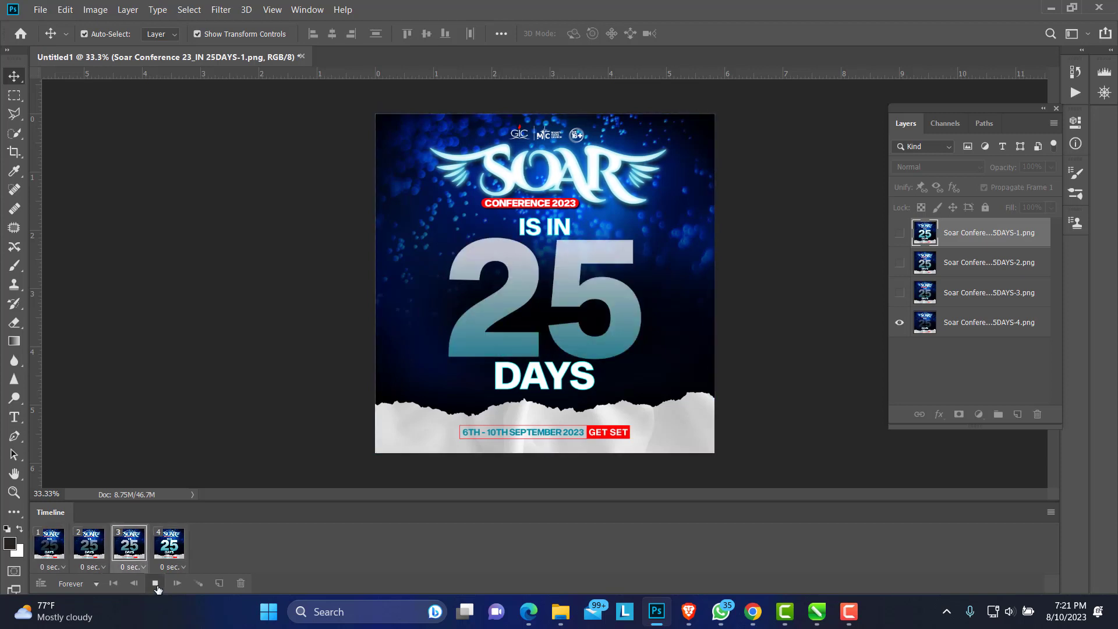
Stop playback and give frame 1 a custom 0.35-second delay.
{"action": "left_click", "coordinate": [155, 583]}
{"action": "left_click", "coordinate": [63, 568]}
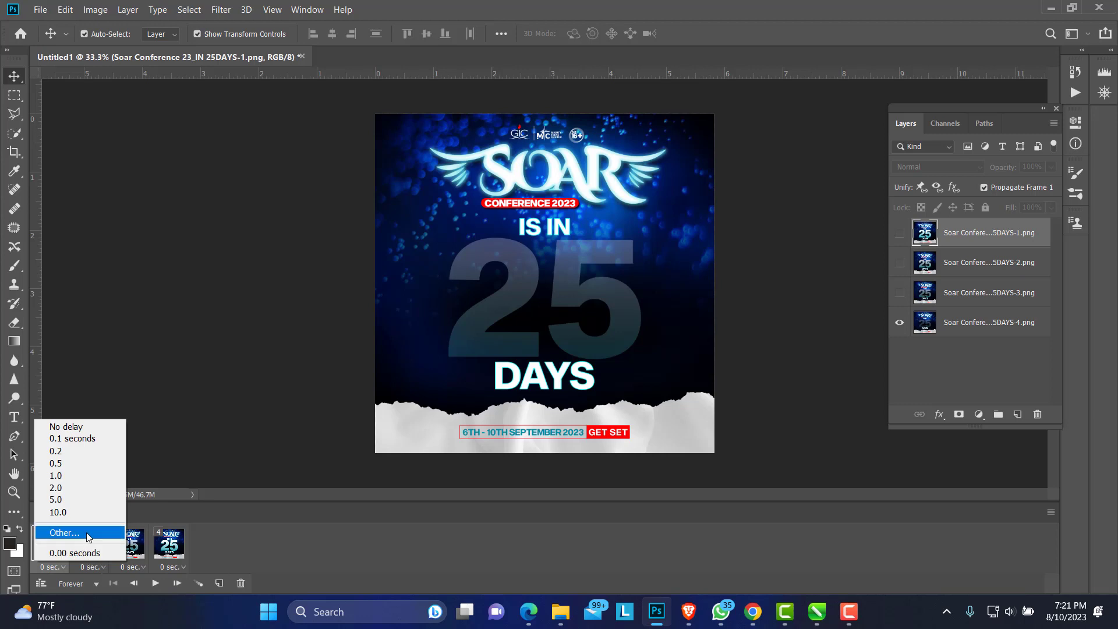
{"action": "left_click", "coordinate": [74, 455]}
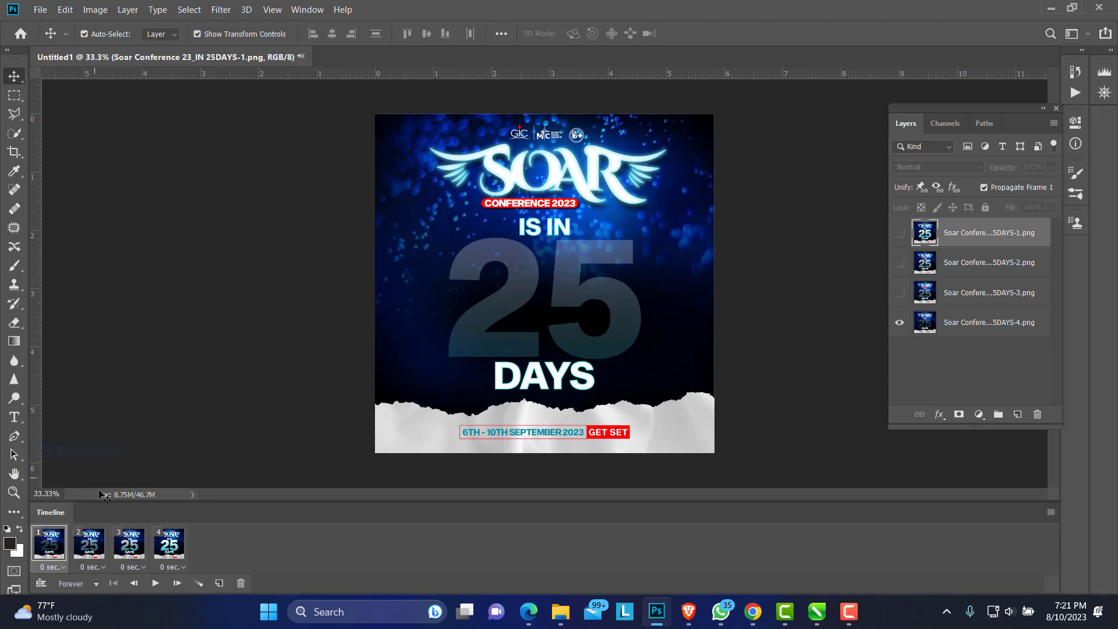
{"action": "left_click", "coordinate": [61, 569]}
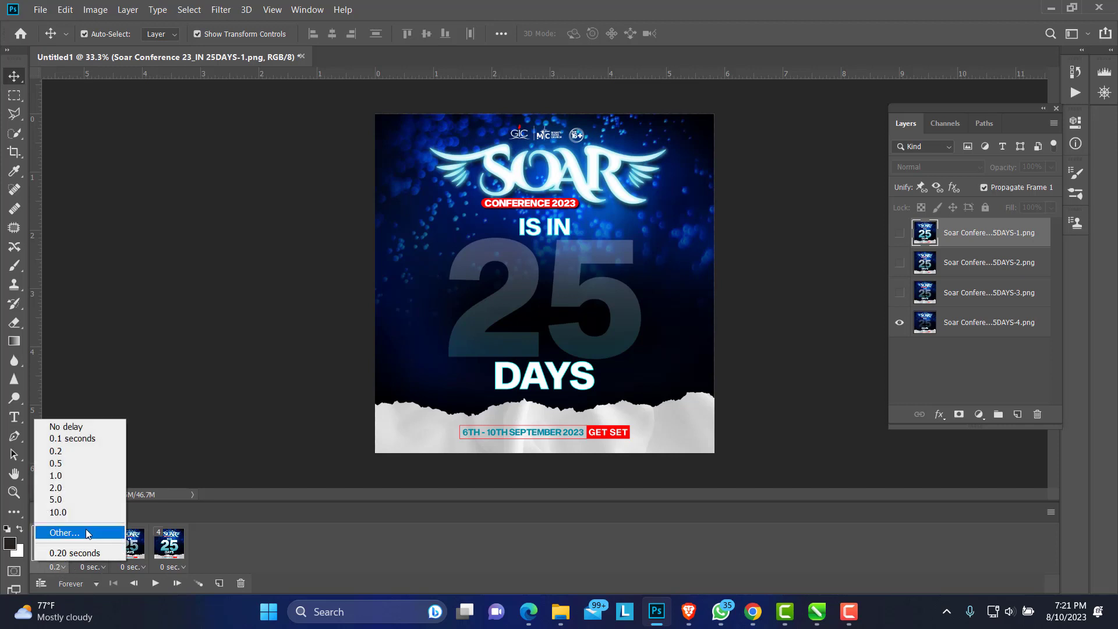
{"action": "left_click", "coordinate": [82, 533]}
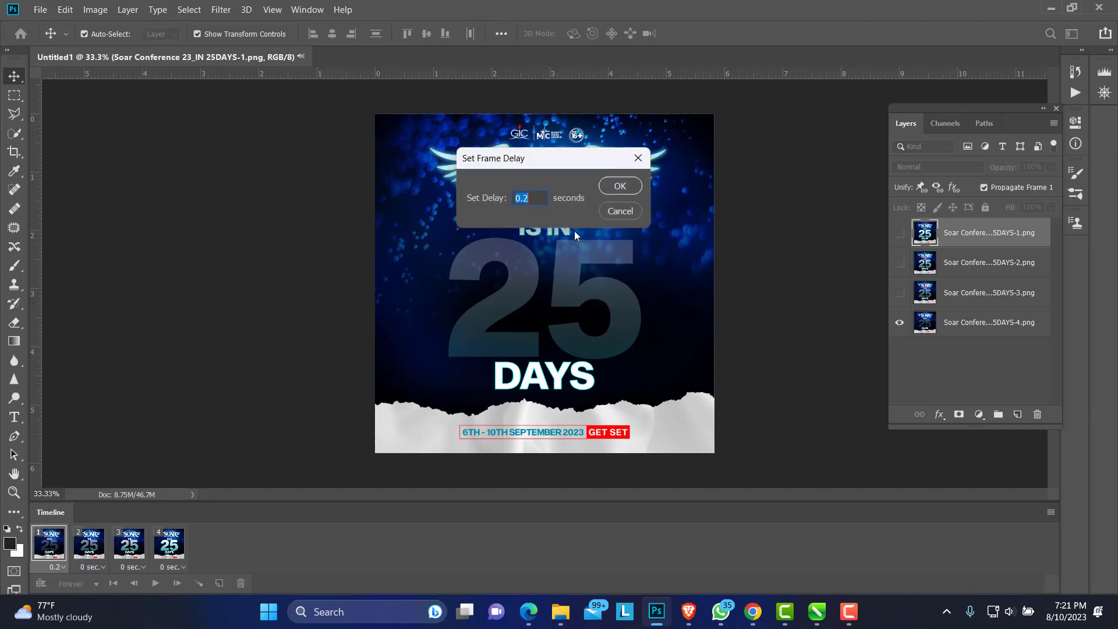
{"action": "type", "text": "0.35"}
{"action": "left_click", "coordinate": [620, 186]}
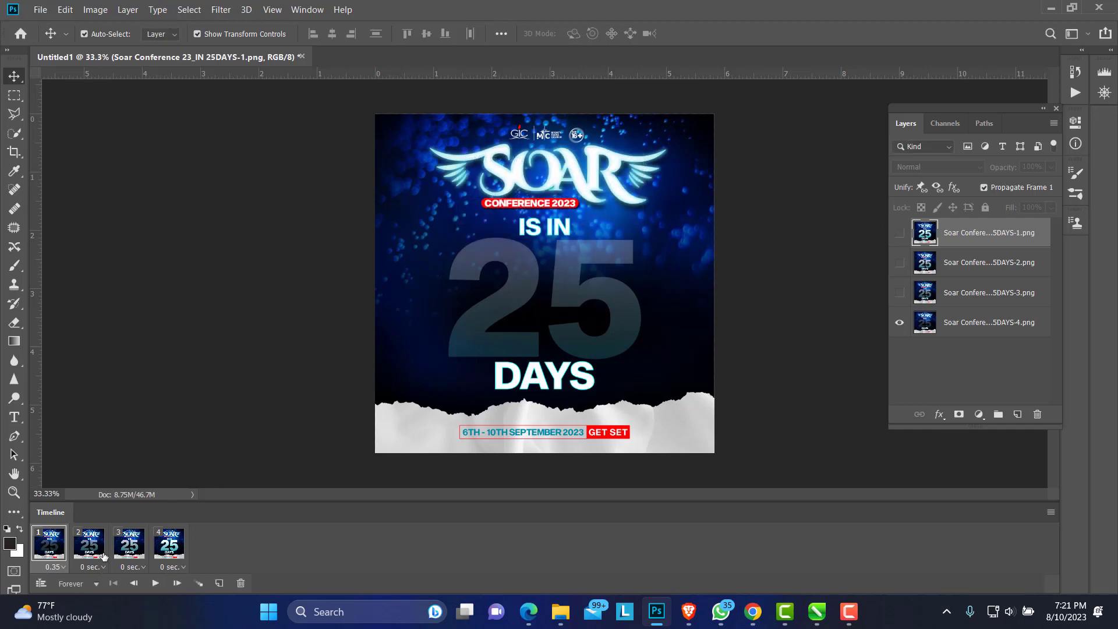
Set frames 2 and 3 to 0.35 seconds and frame 4 to 0.5 seconds.
{"action": "left_click", "coordinate": [104, 568]}
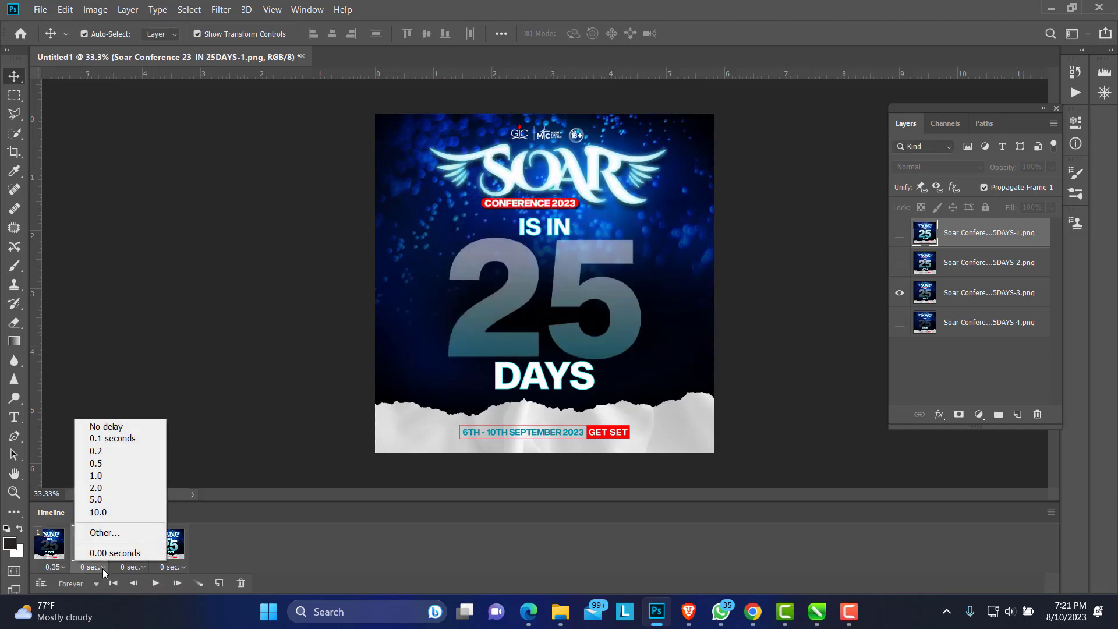
{"action": "left_click", "coordinate": [130, 533]}
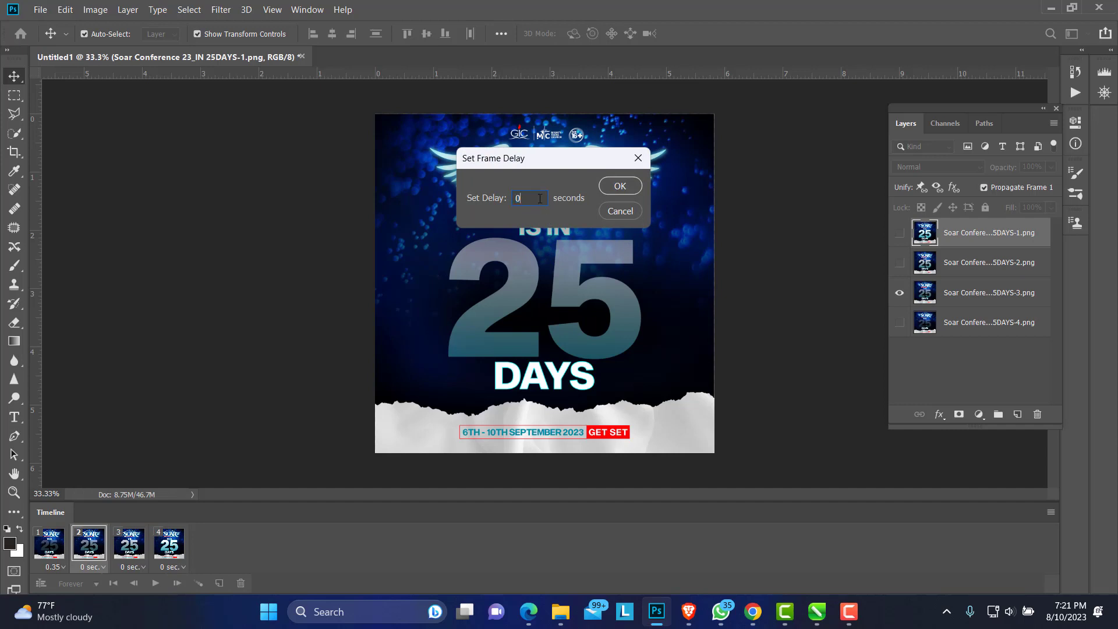
{"action": "left_click", "coordinate": [619, 186]}
{"action": "left_click", "coordinate": [140, 567]}
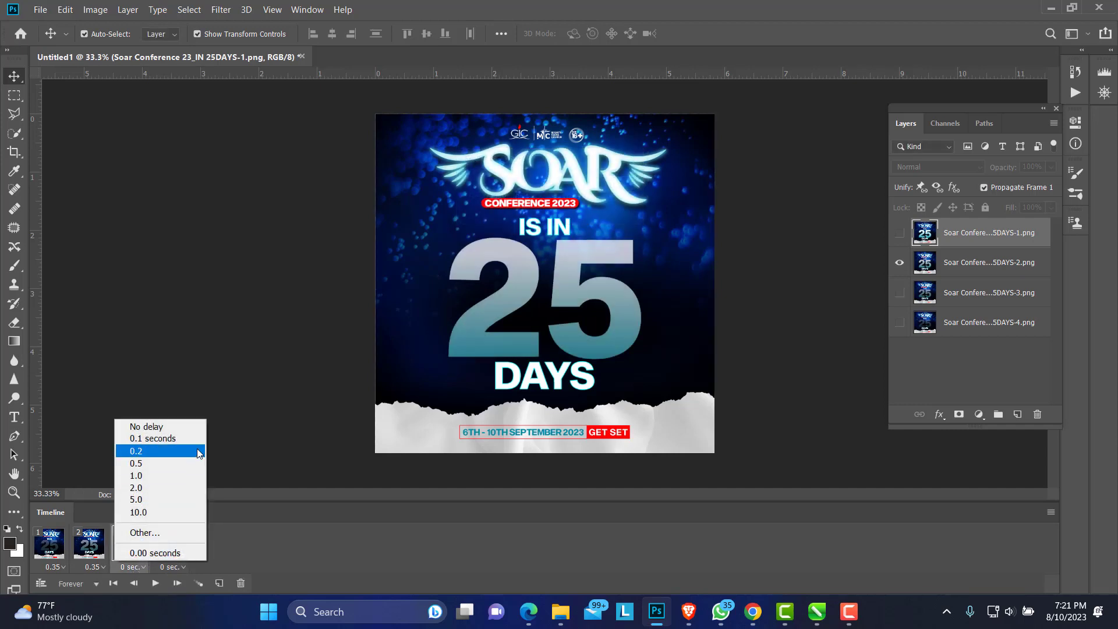
{"action": "left_click", "coordinate": [163, 533]}
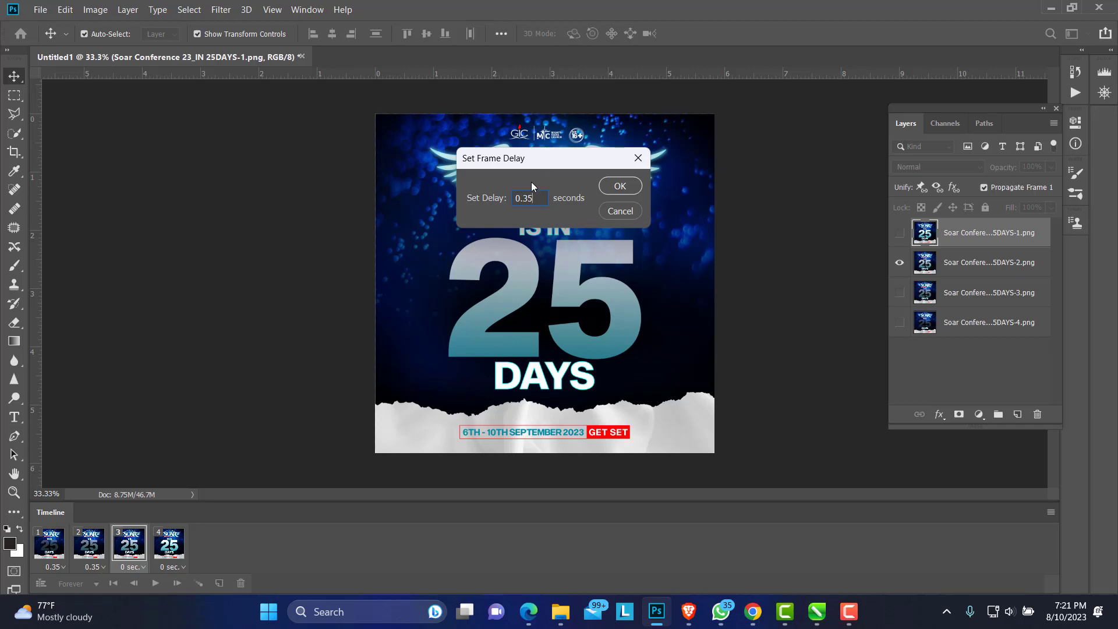
{"action": "left_click", "coordinate": [620, 185]}
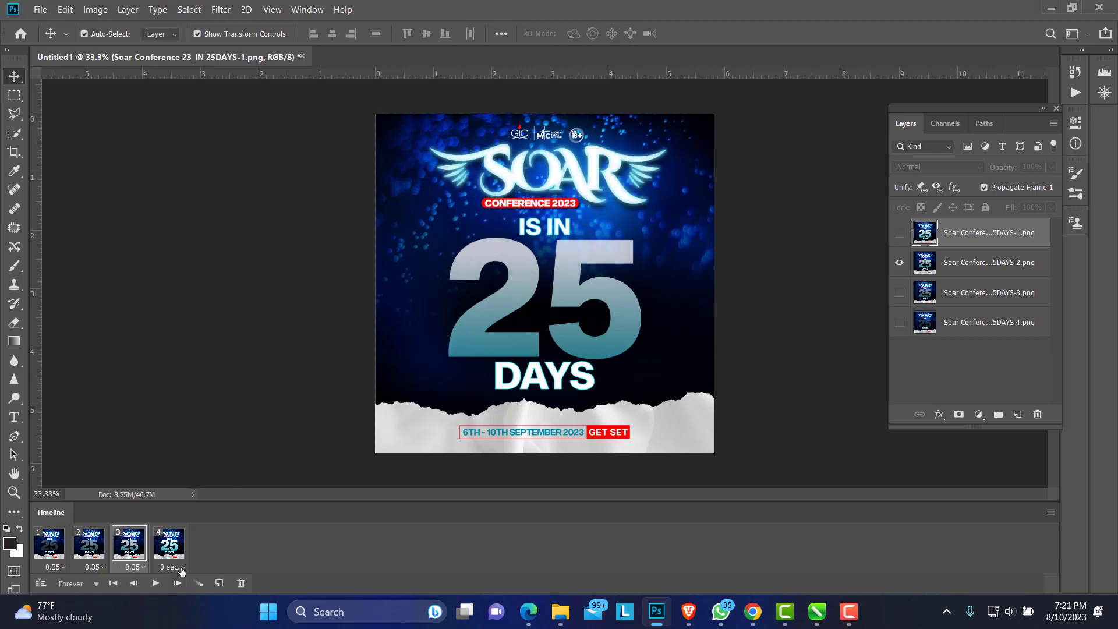
{"action": "left_click", "coordinate": [185, 566]}
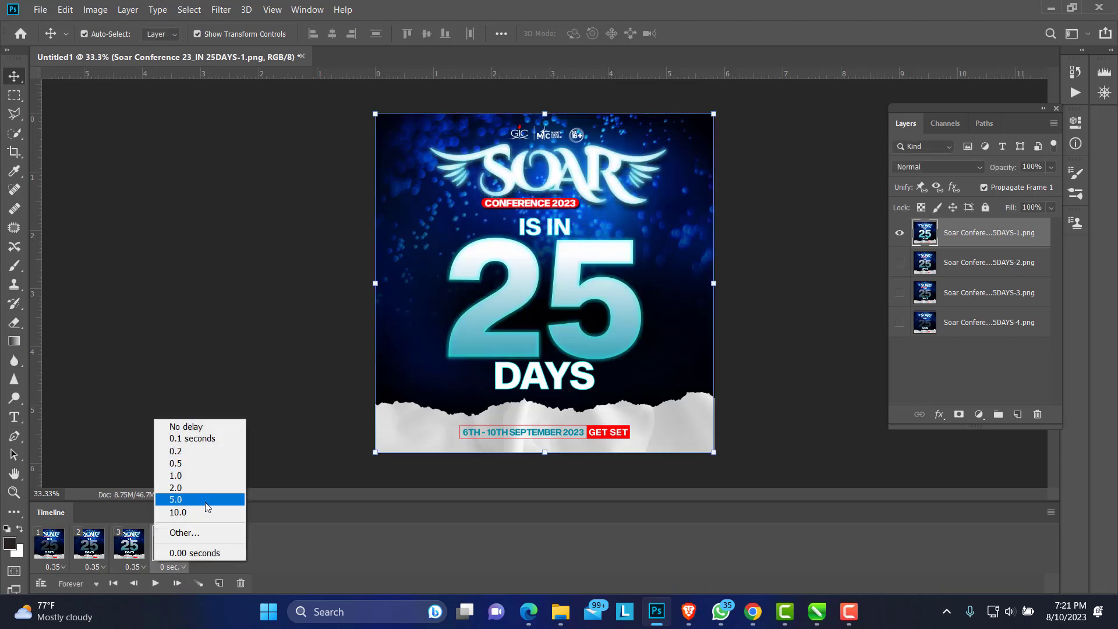
{"action": "left_click", "coordinate": [203, 533]}
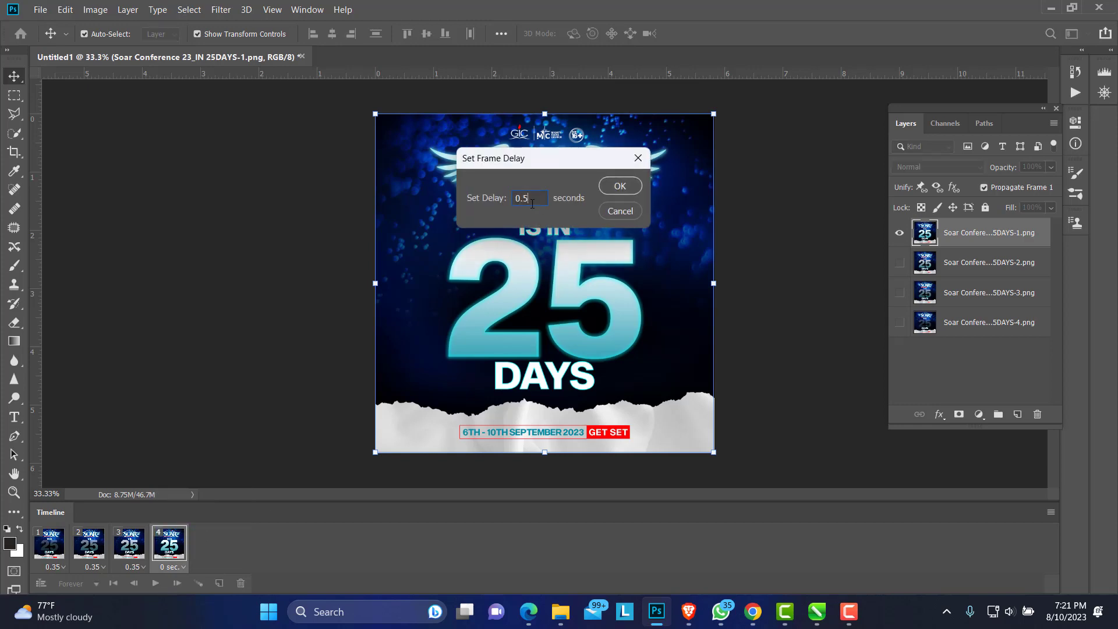
{"action": "left_click", "coordinate": [621, 187]}
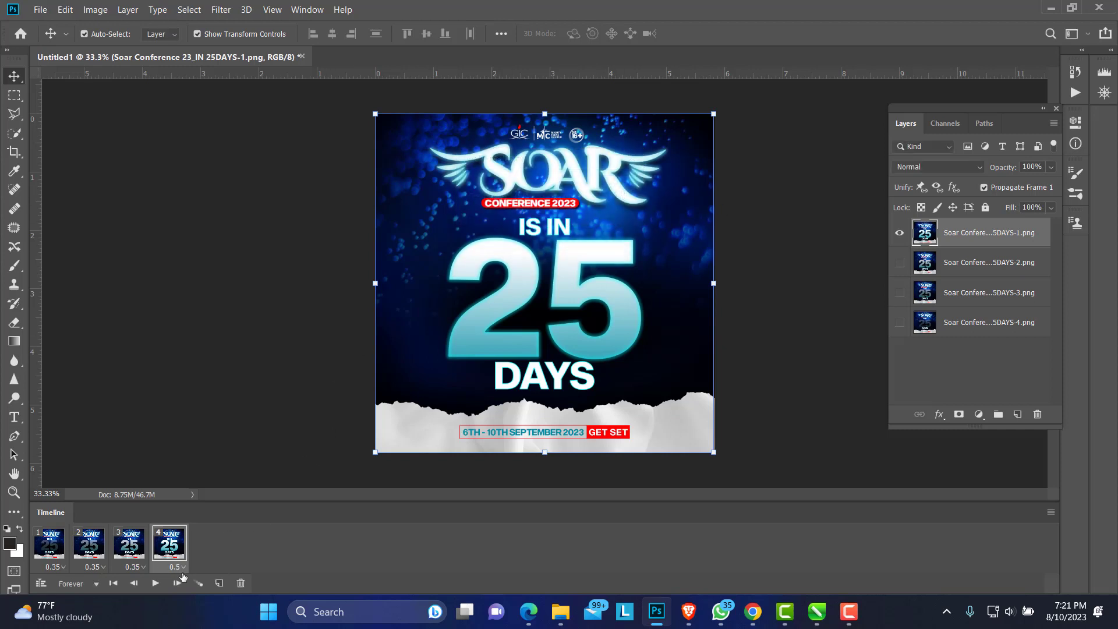
{"action": "left_click", "coordinate": [156, 583]}
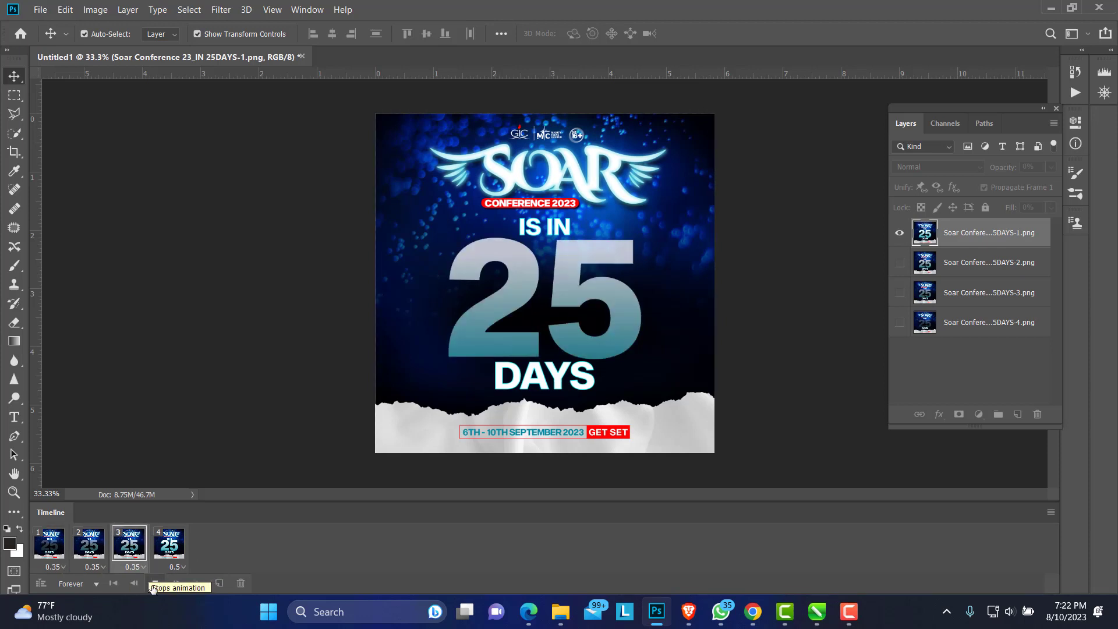
{"action": "left_click", "coordinate": [155, 583]}
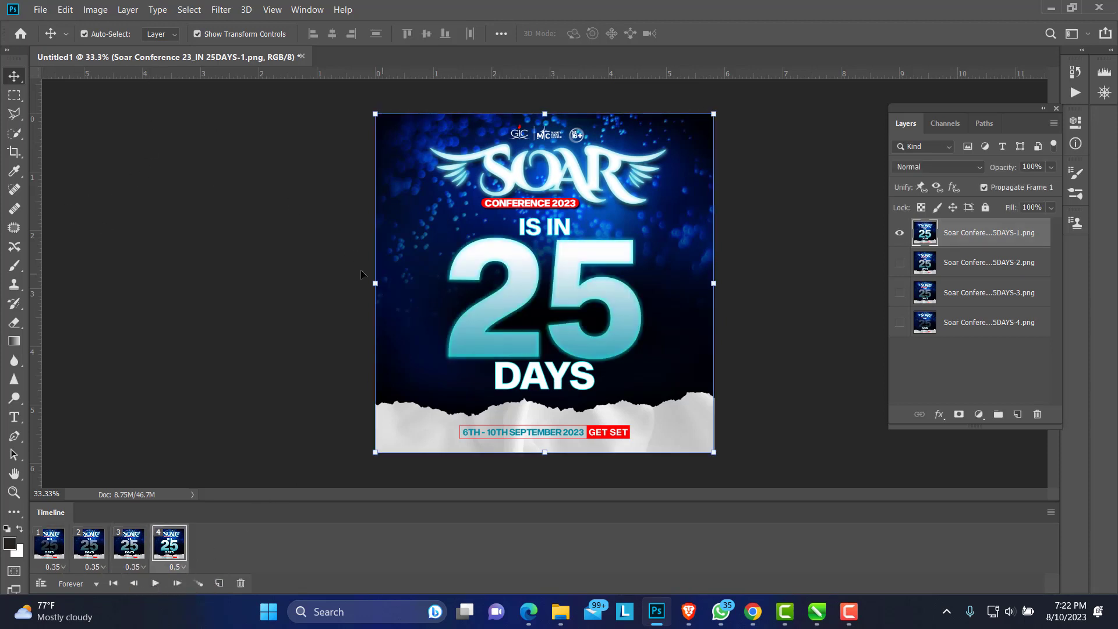
Open File > Export > Save for Web (Legacy) to preview the animation as a GIF.
{"action": "left_click", "coordinate": [40, 10]}
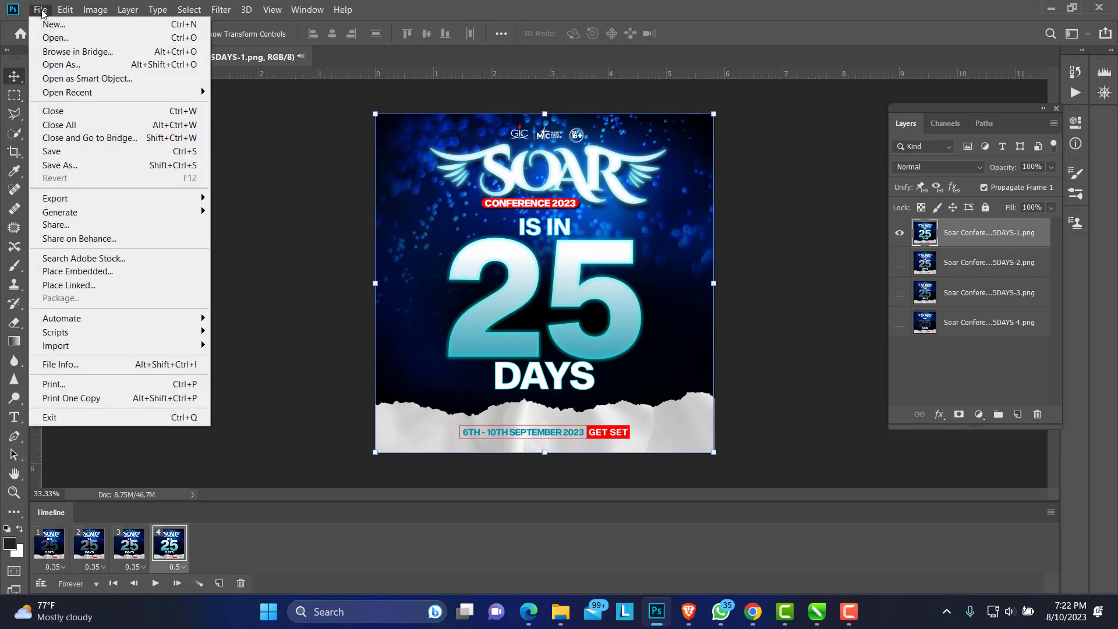
{"action": "mouse_move", "coordinate": [163, 203]}
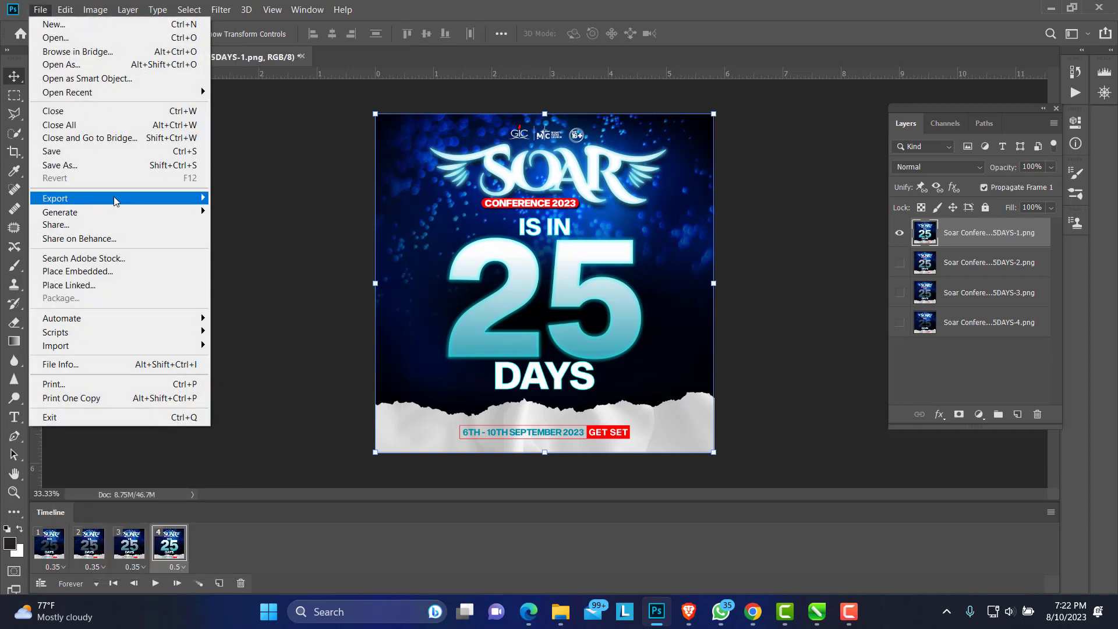
{"action": "mouse_move", "coordinate": [115, 197]}
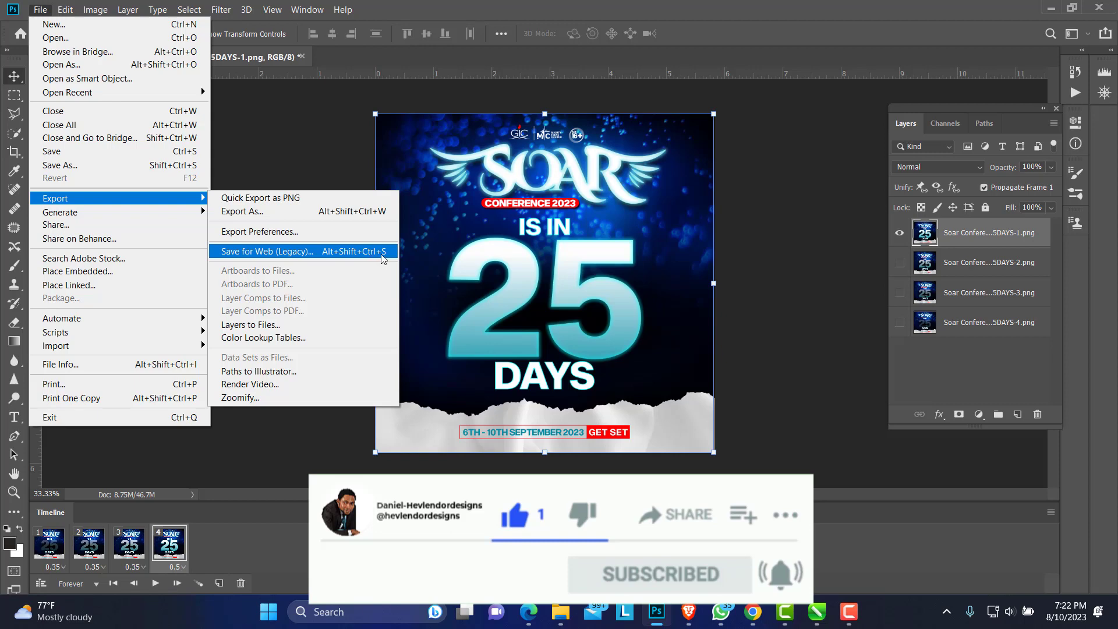
{"action": "left_click", "coordinate": [290, 255]}
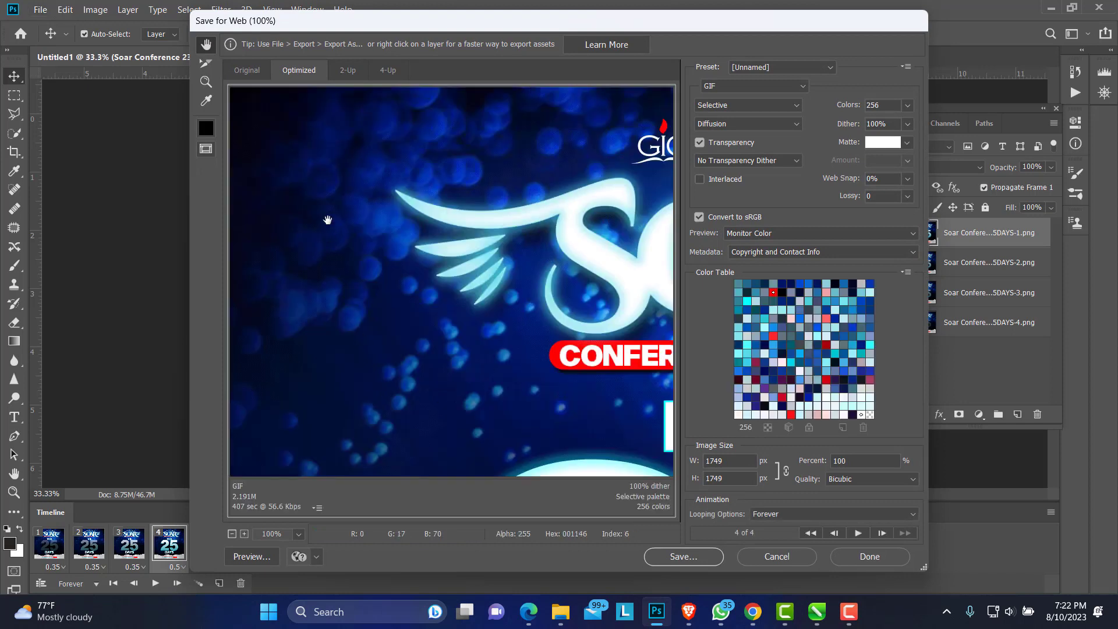
Zoom the GIF preview to 50%, then 33% to show the whole flyer.
{"action": "left_click", "coordinate": [209, 87]}
{"action": "left_click", "coordinate": [357, 162]}
{"action": "right_click", "coordinate": [401, 199]}
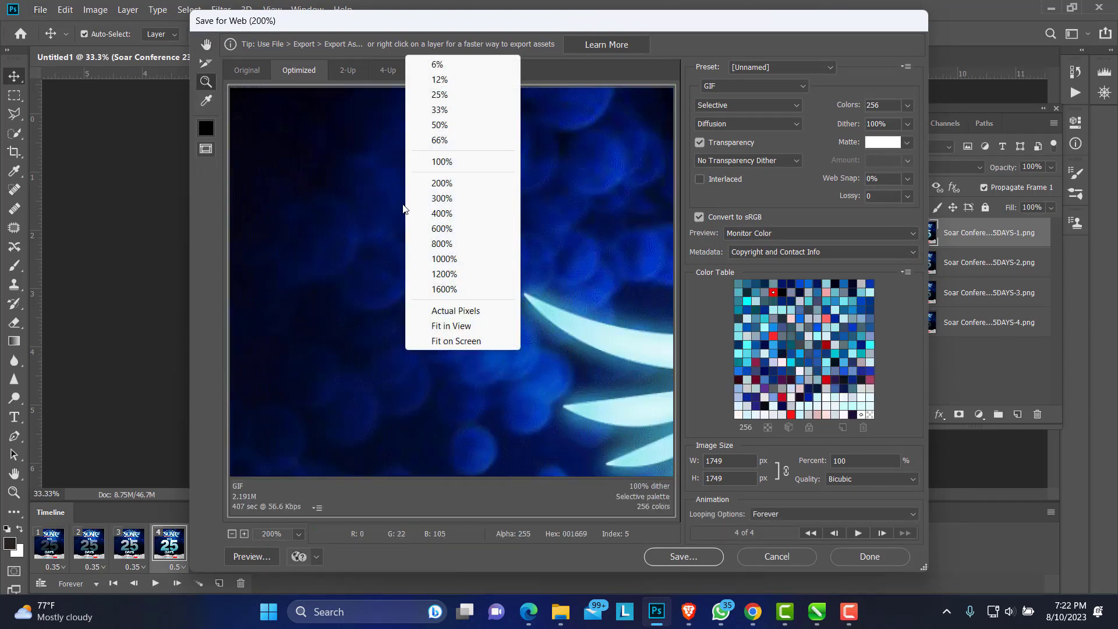
{"action": "left_click", "coordinate": [464, 125]}
{"action": "right_click", "coordinate": [416, 227]}
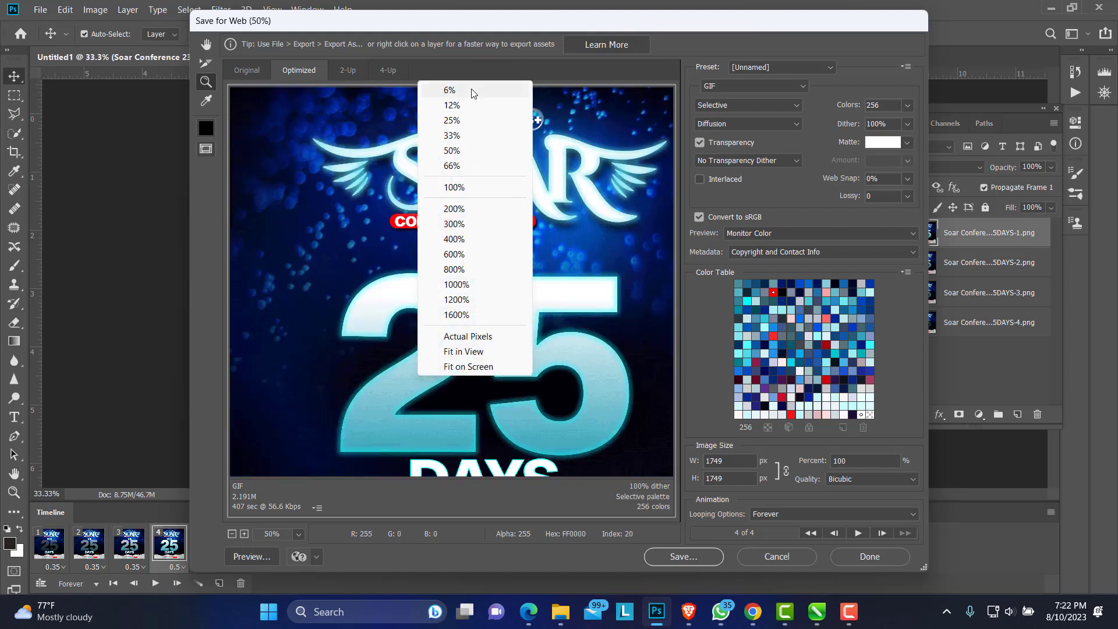
{"action": "left_click", "coordinate": [458, 136]}
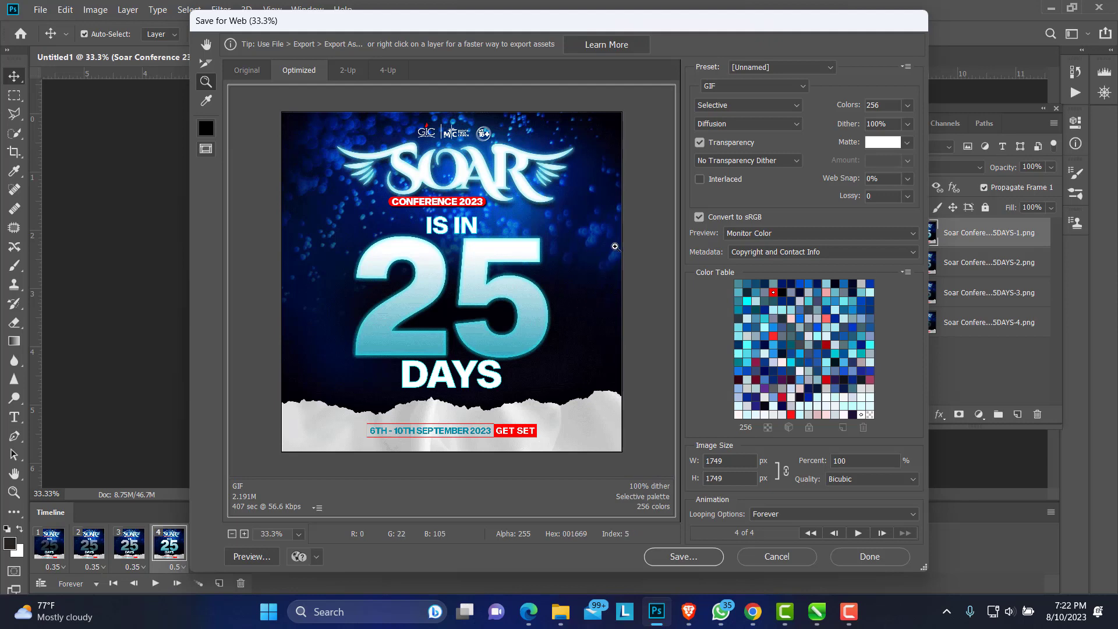
Keep GIF as the output format and open the save window on the mtc23 folder.
{"action": "left_click", "coordinate": [784, 90]}
{"action": "left_click", "coordinate": [747, 91]}
{"action": "left_click", "coordinate": [692, 557]}
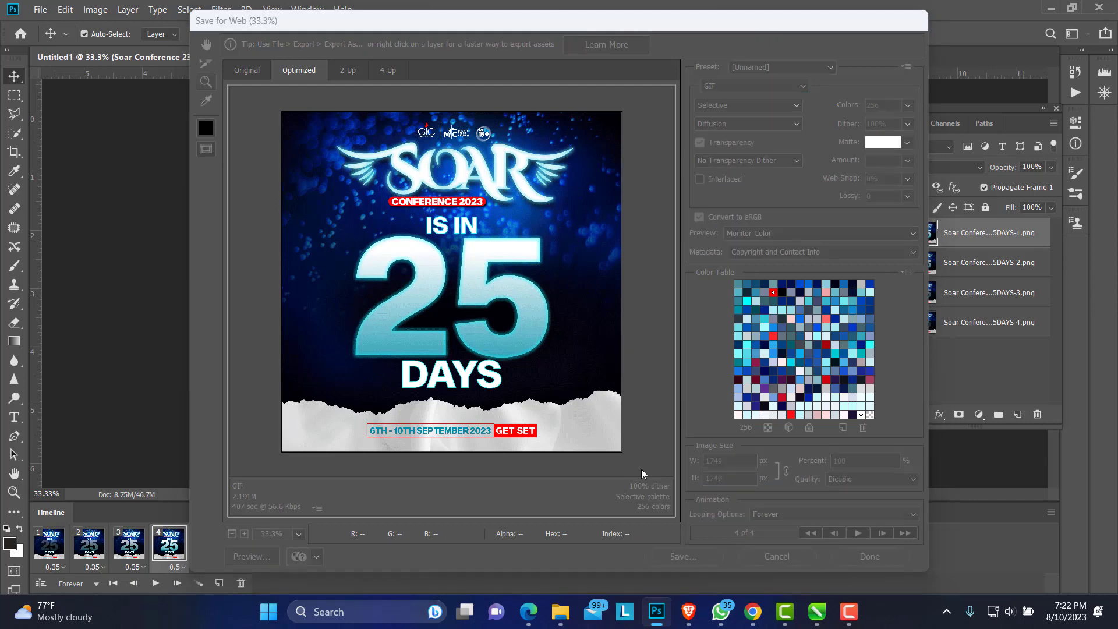
{"action": "left_click", "coordinate": [407, 293]}
Save the GIF as 25DAYS-TO-SOAR-CONFERENCE.gif in the mtc23 folder.
{"action": "key", "text": "BackSpace"}
{"action": "key", "text": "BackSpace"}
{"action": "key", "text": "BackSpace"}
{"action": "key", "text": "BackSpace"}
{"action": "key", "text": "BackSpace"}
{"action": "key", "text": "BackSpace"}
{"action": "key", "text": "BackSpace"}
{"action": "key", "text": "BackSpace"}
{"action": "key", "text": "BackSpace"}
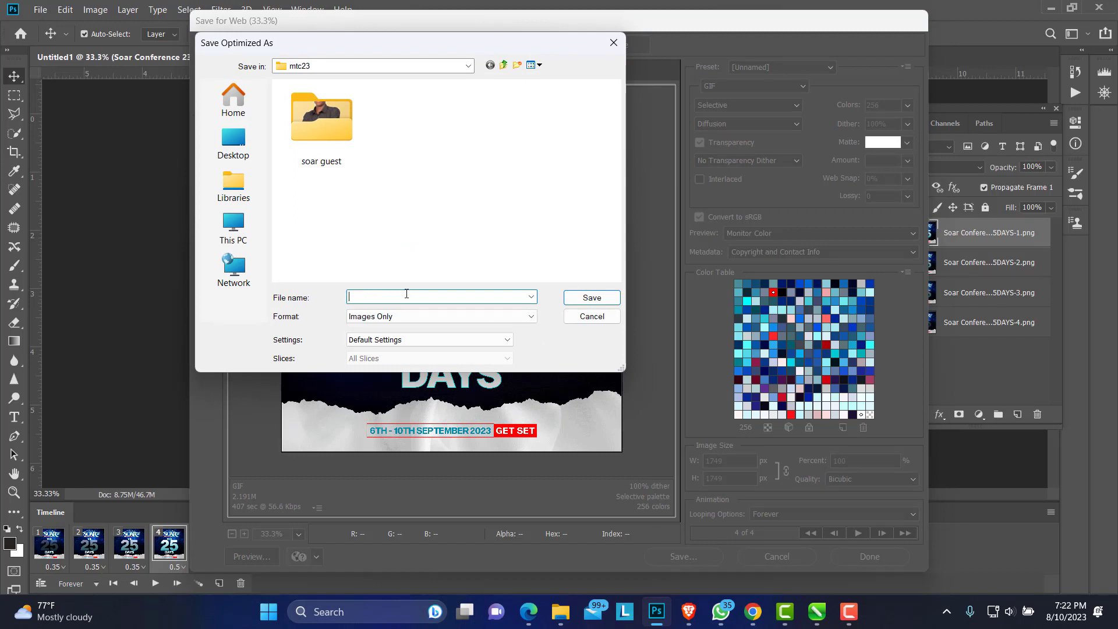
{"action": "type", "text": "25DAYS"}
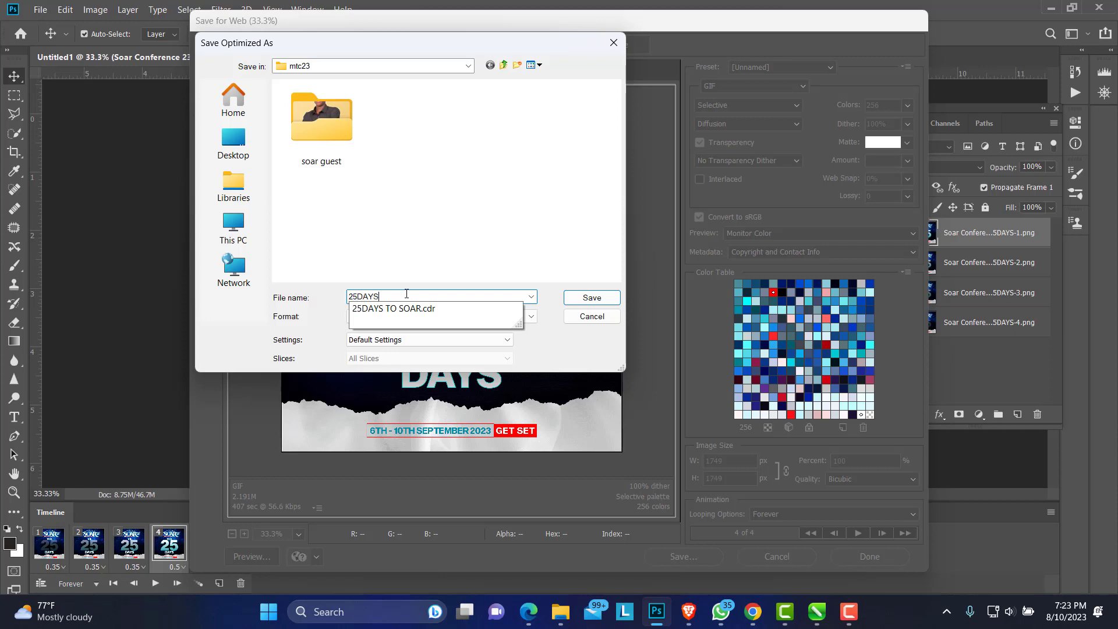
{"action": "type", "text": "TO SOAR CONFERENCE"}
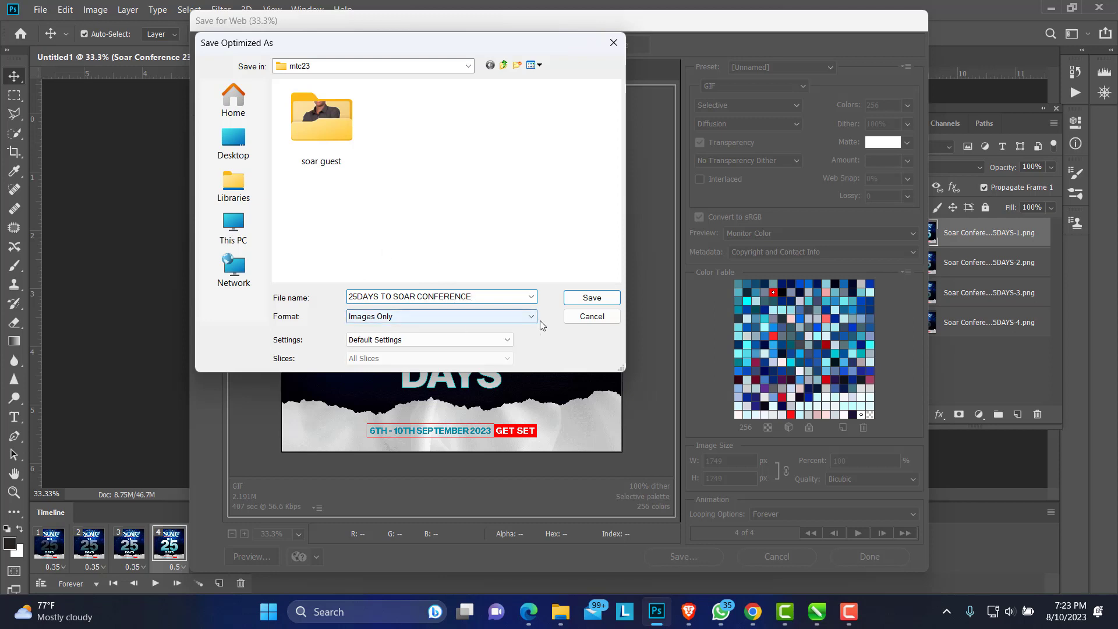
{"action": "left_click", "coordinate": [591, 298]}
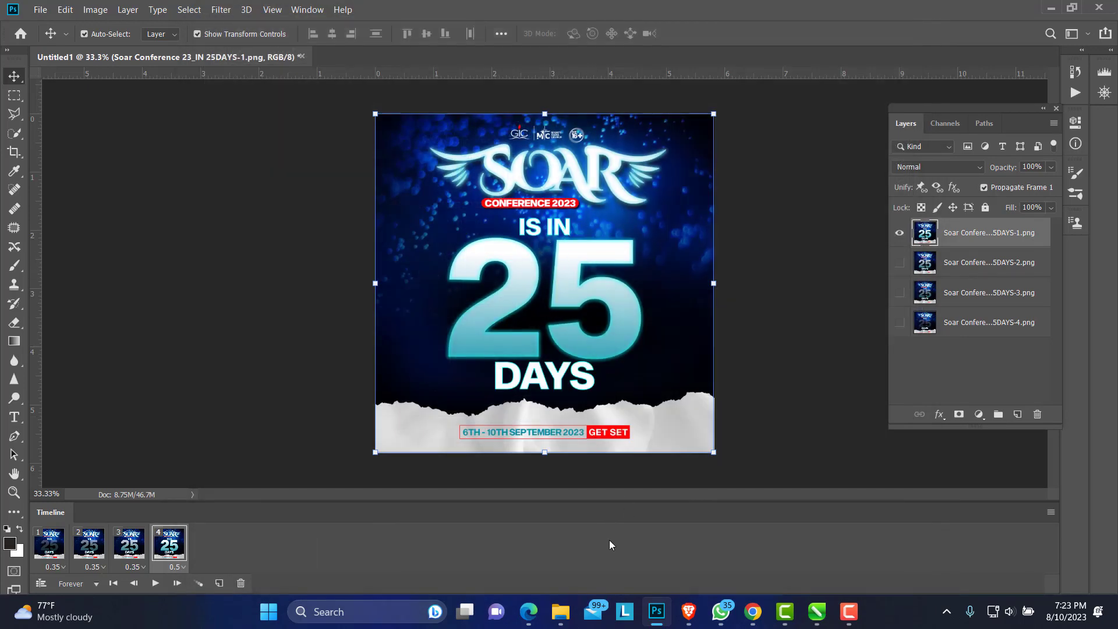
Open the saved 25DAYS-TO-SOAR-CONFERENCE.gif from the mtc23 folder to preview it.
{"action": "left_click", "coordinate": [561, 623]}
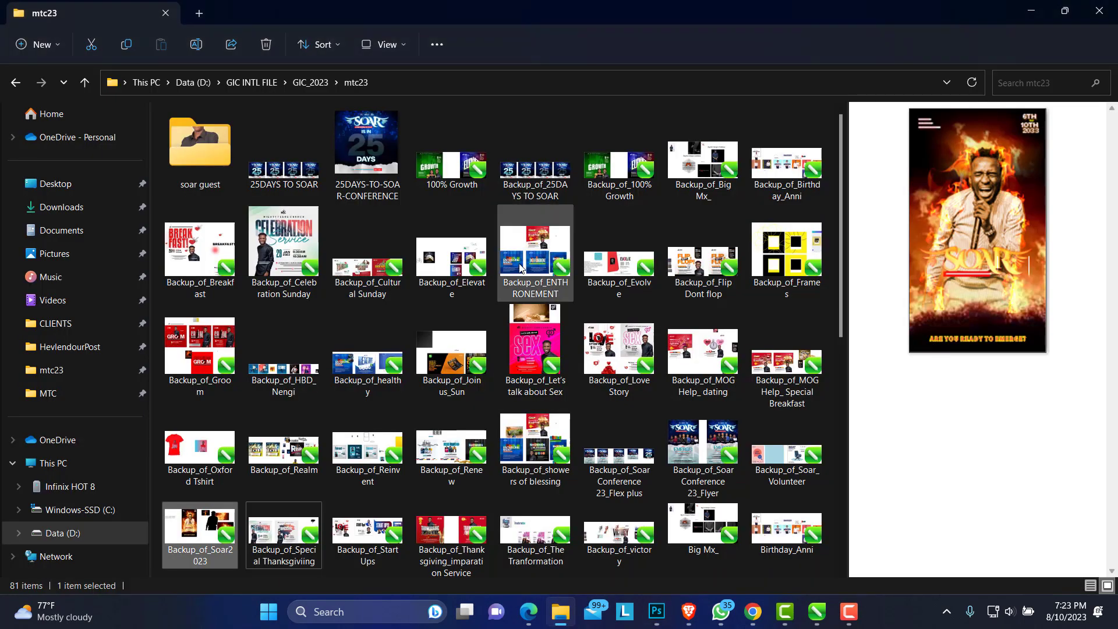
{"action": "left_click", "coordinate": [390, 199]}
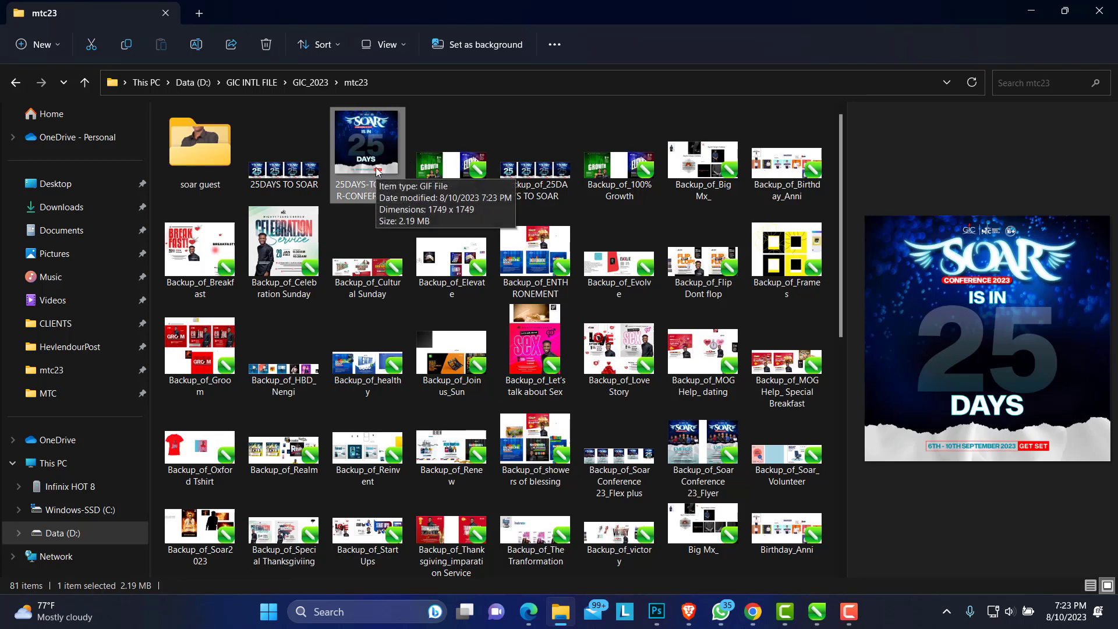
{"action": "double_click", "coordinate": [377, 171]}
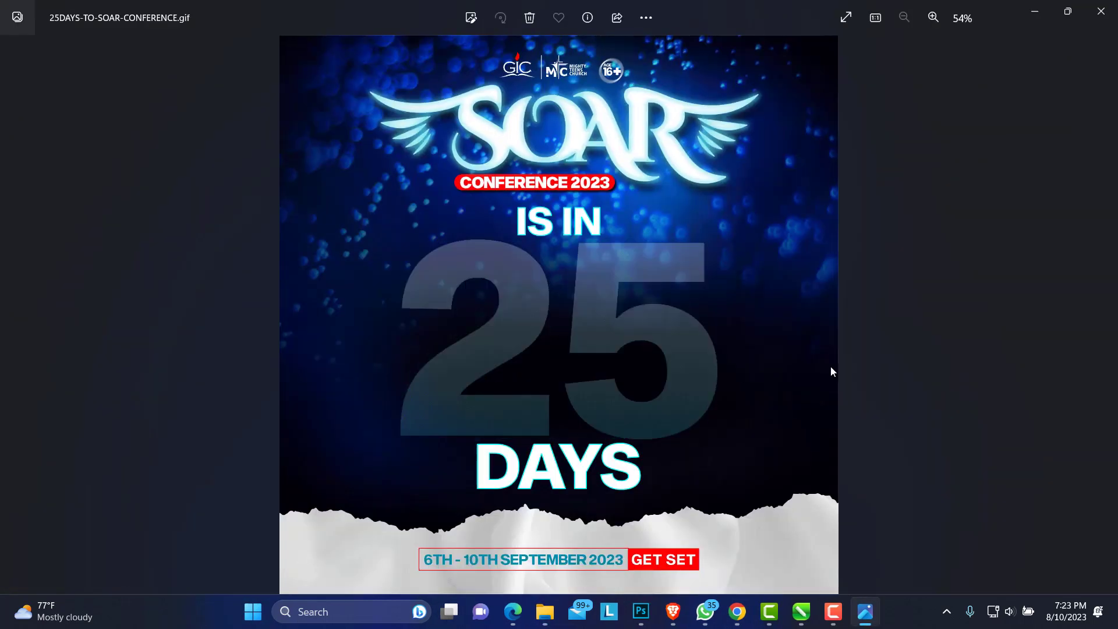
Watch the fading 25 GIF play in Windows Photos, then bring CorelDRAW's 25DAYS TO SOAR.cdr forward.
{"action": "mouse_move", "coordinate": [830, 362]}
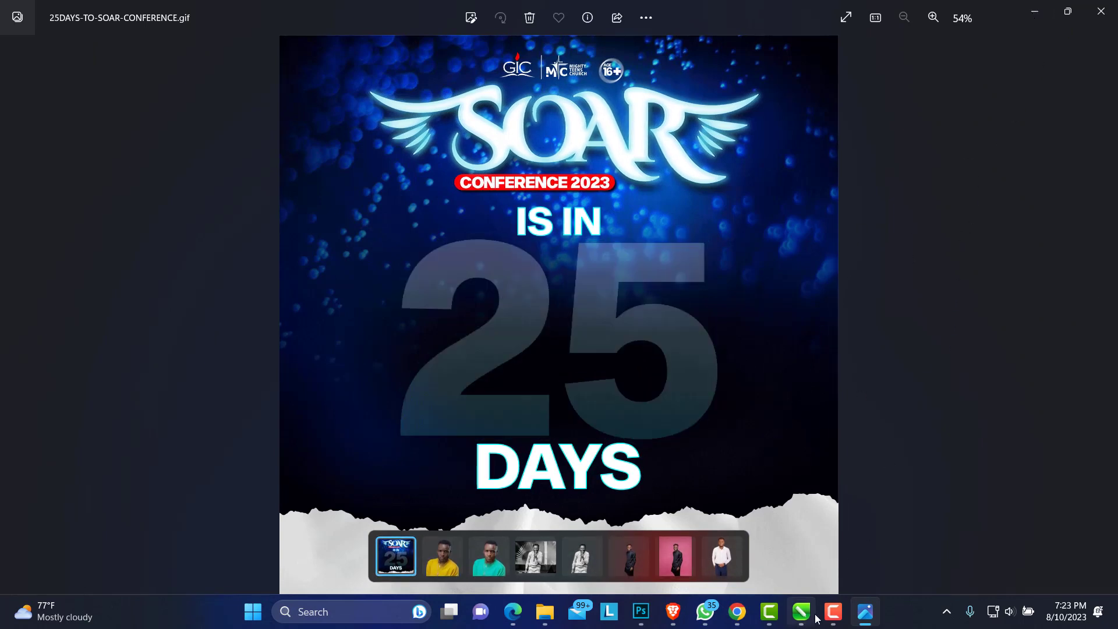
{"action": "mouse_move", "coordinate": [810, 620]}
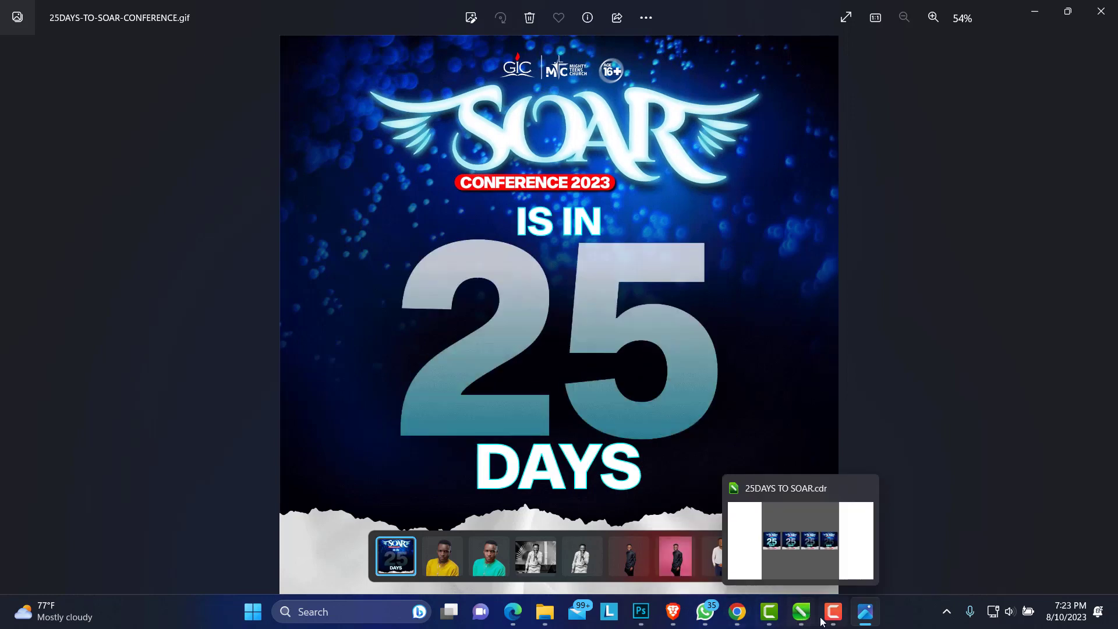
{"action": "left_click", "coordinate": [801, 622]}
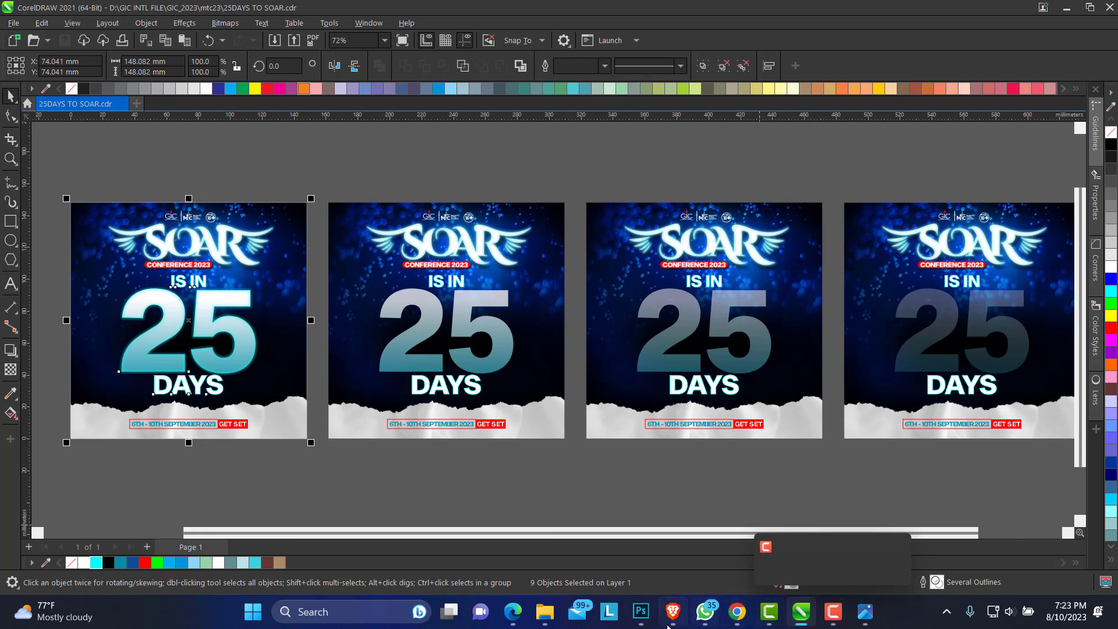
Return to Photoshop's Untitled1 and play its four-frame animation loop in the Timeline.
{"action": "left_click", "coordinate": [592, 510]}
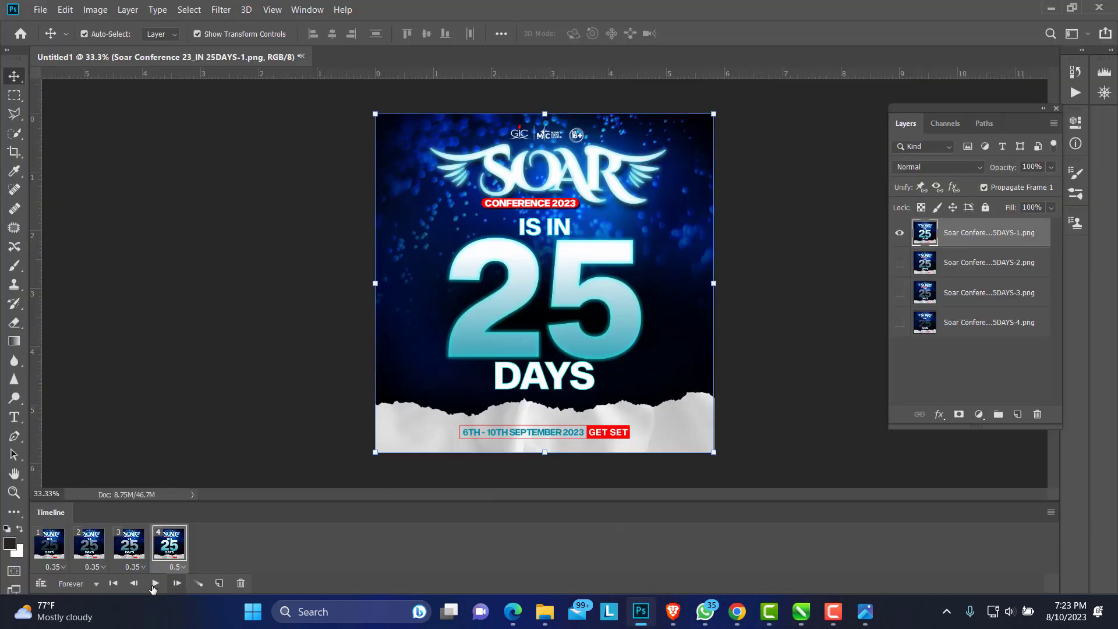
{"action": "left_click", "coordinate": [155, 583]}
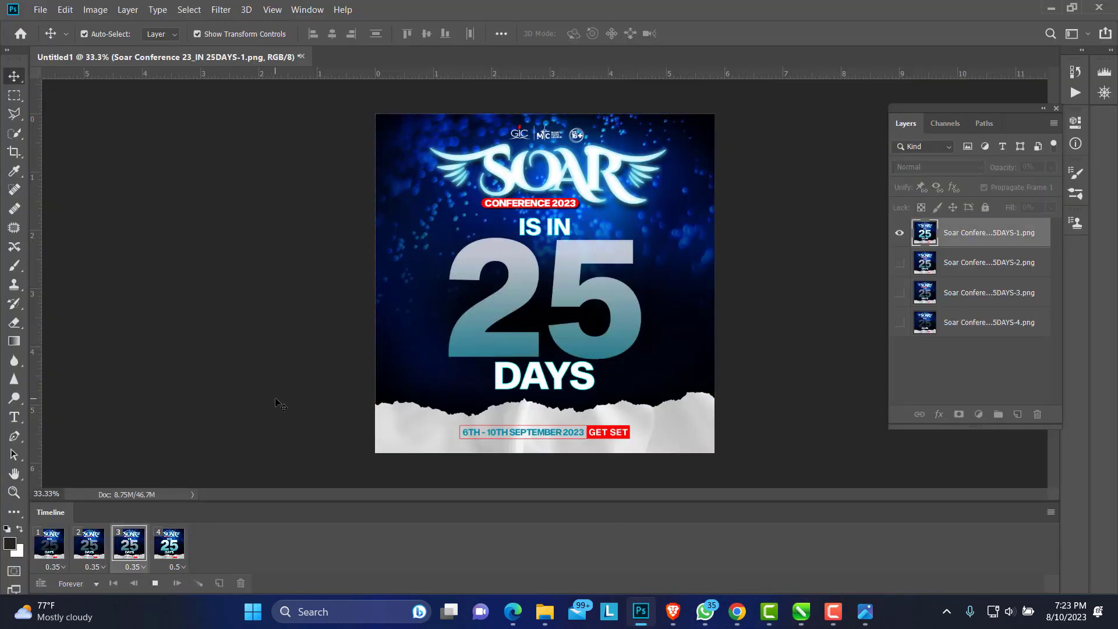